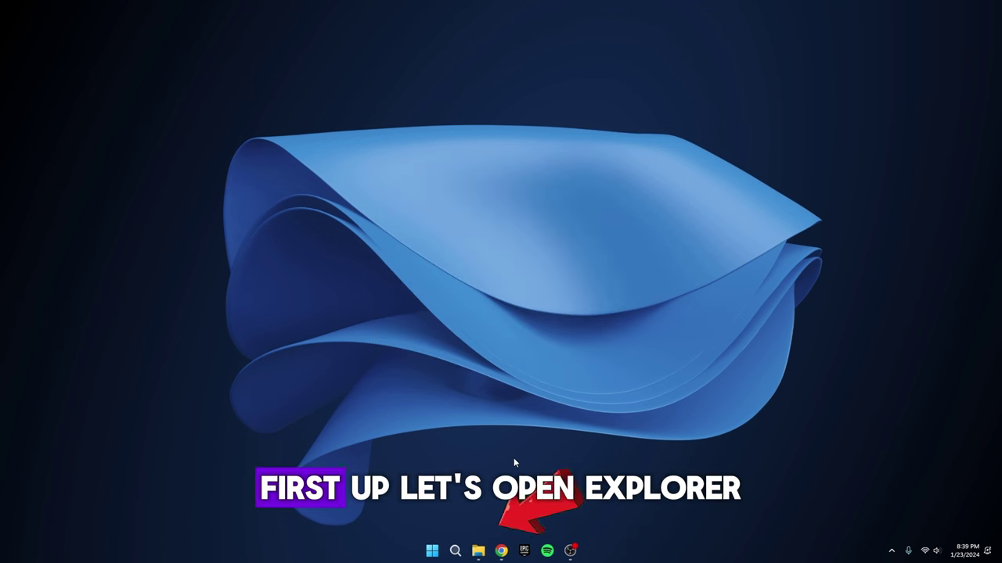
Step: Open File Explorer and turn on the preview pane for the selected image0 file
left_click(478, 551)
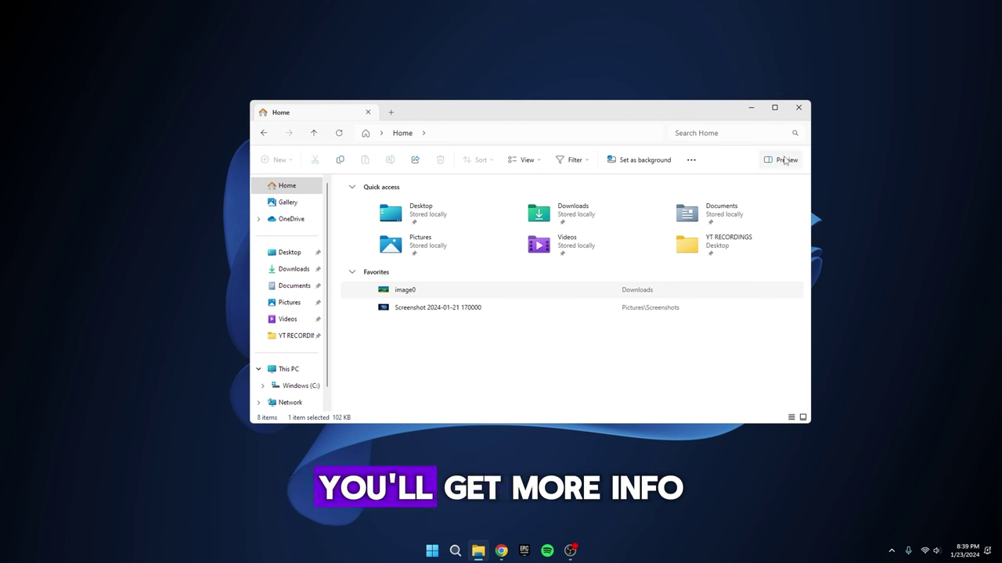
left_click(785, 160)
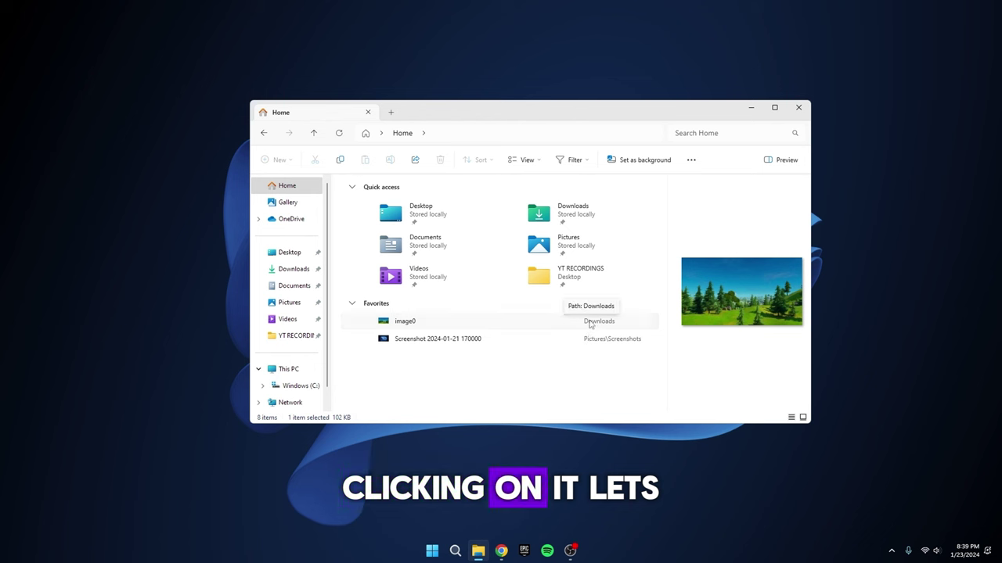
Step: Open the sharing options for the image0 favorite and dismiss them without sharing the file
right_click(476, 324)
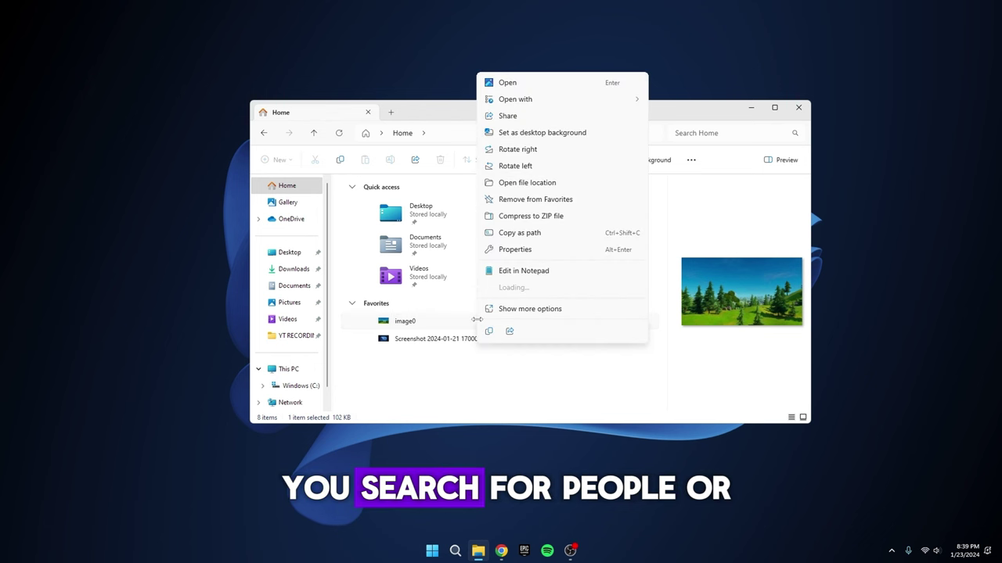
left_click(523, 116)
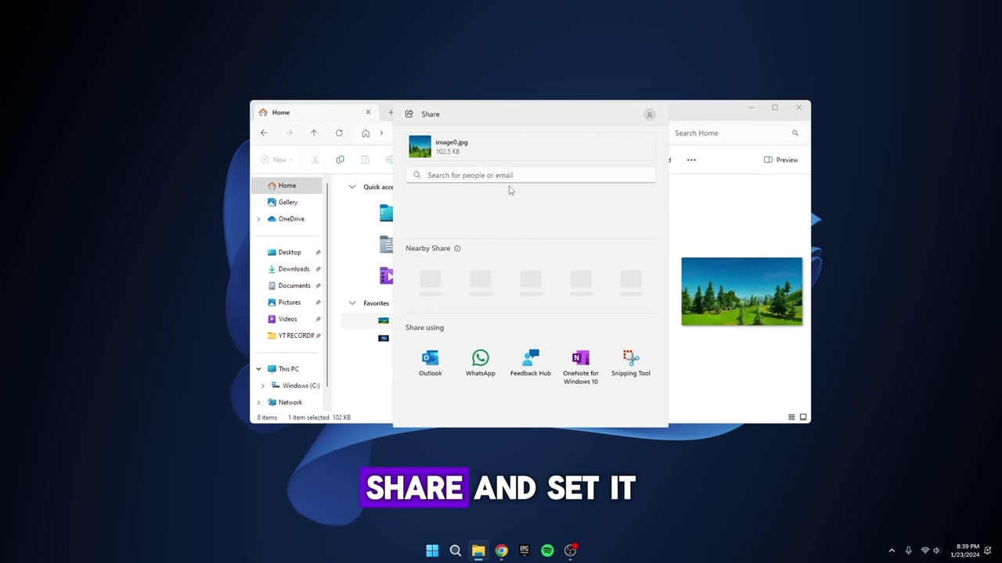
left_click(692, 232)
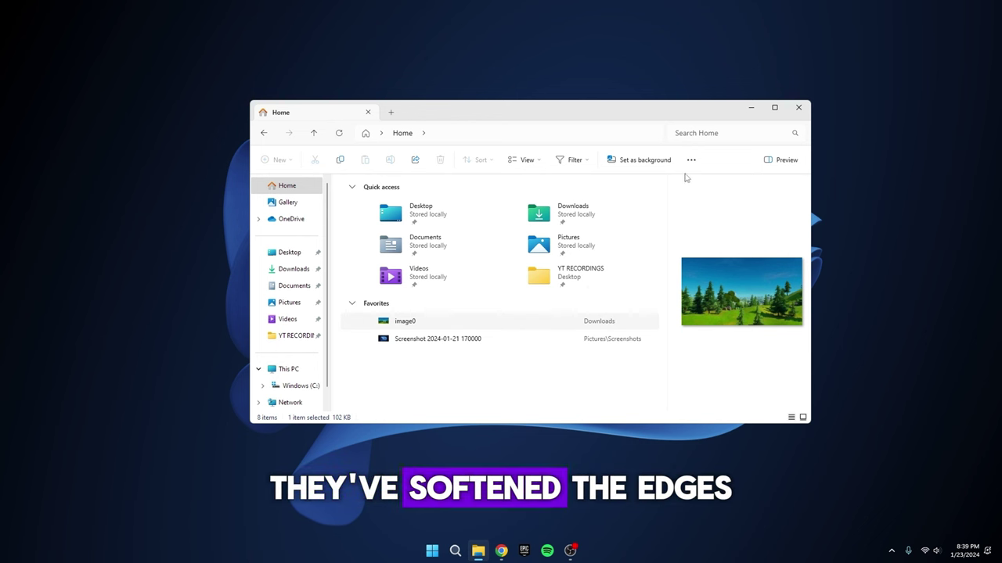
left_click(674, 134)
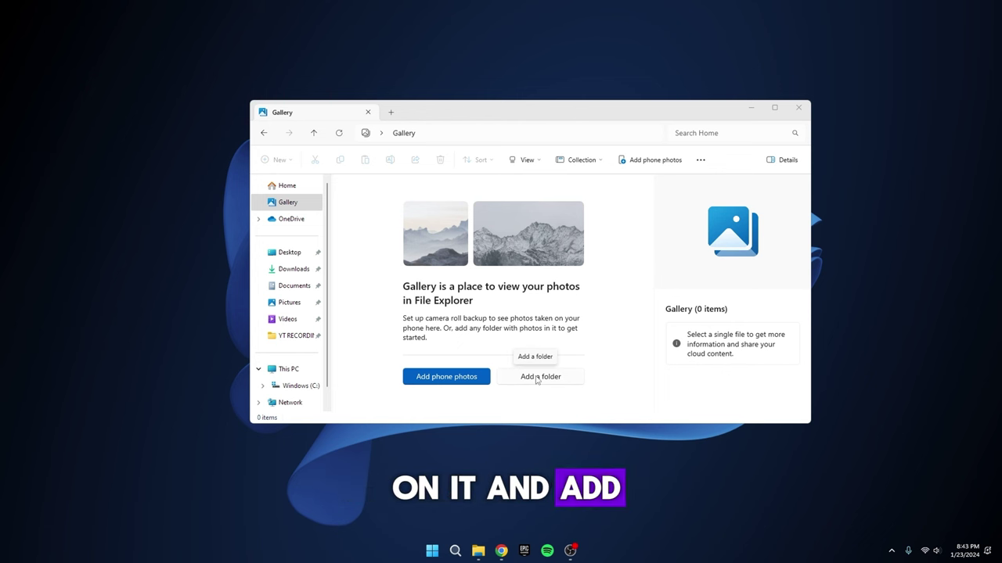
Step: Open the Gallery folder locations, browse for a folder to include, and close the dialogs without adding one
left_click(539, 377)
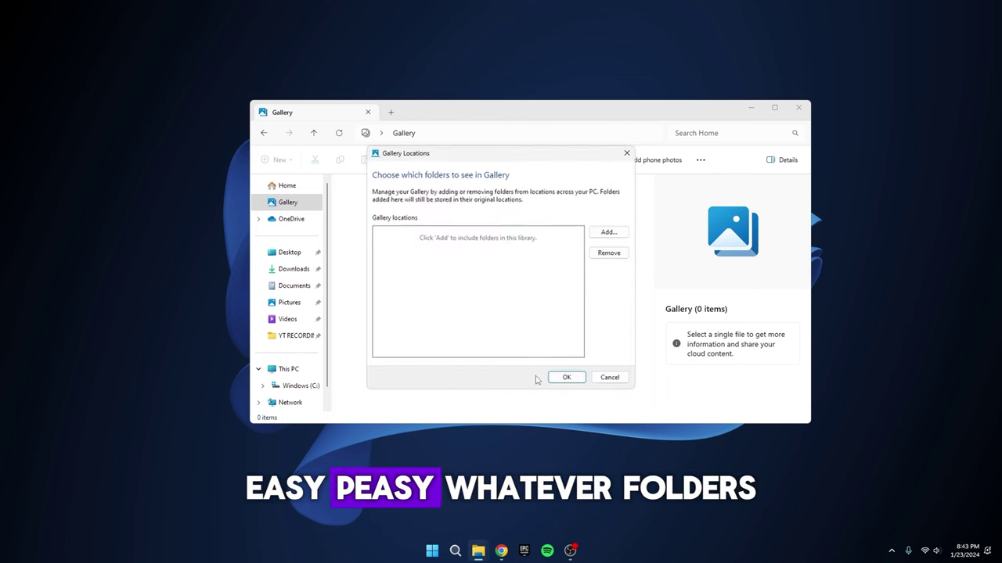
left_click(609, 232)
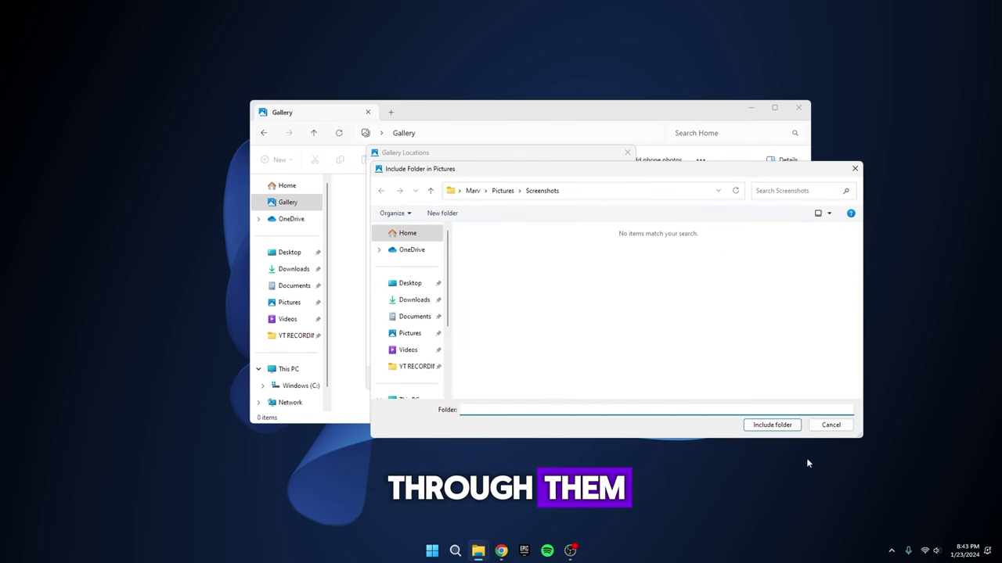
left_click(823, 430)
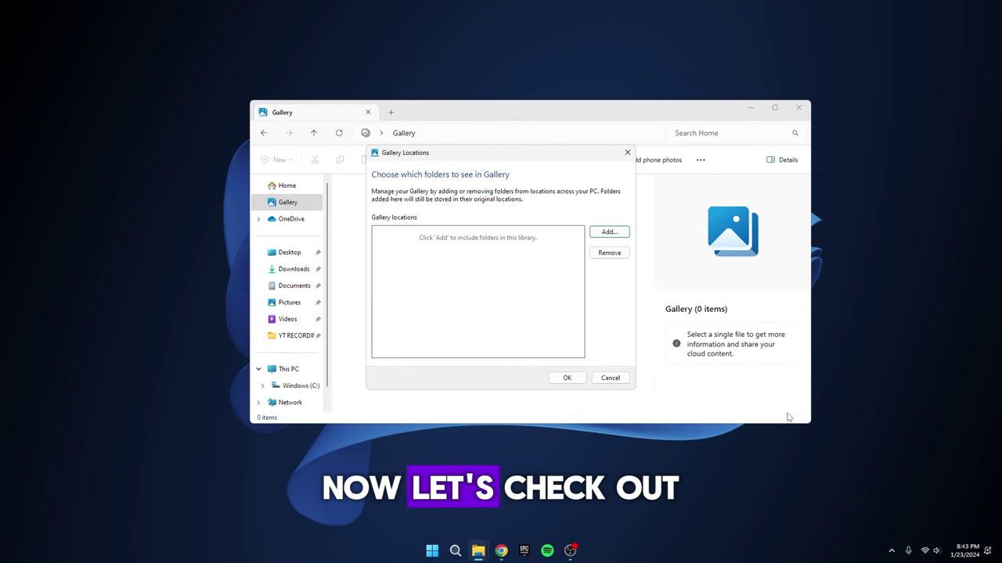
left_click(567, 378)
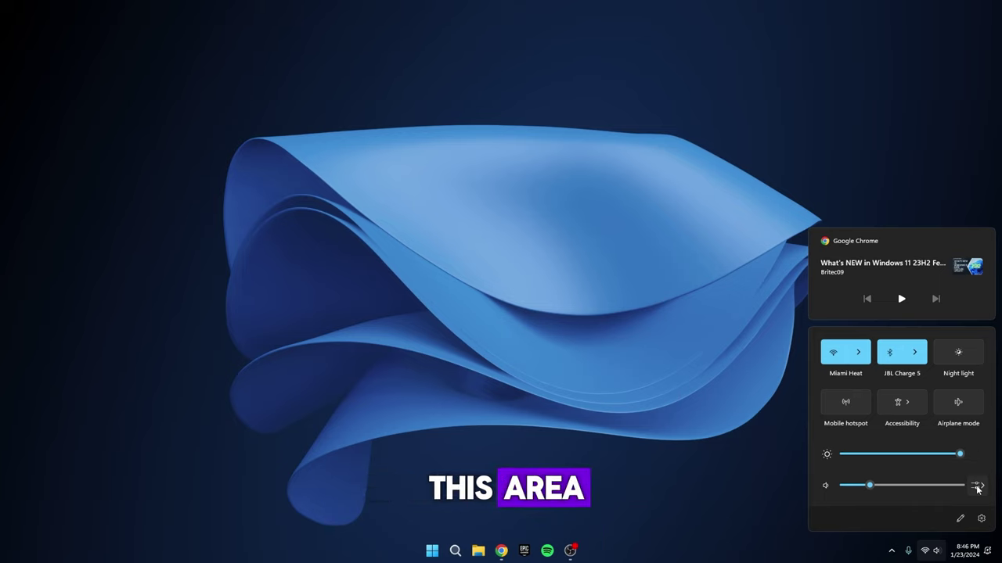
Step: Examine the output device, spatial sound and volume mixer options in the quick settings and the full Sound settings
left_click(977, 488)
scroll(900, 401, "down", 2)
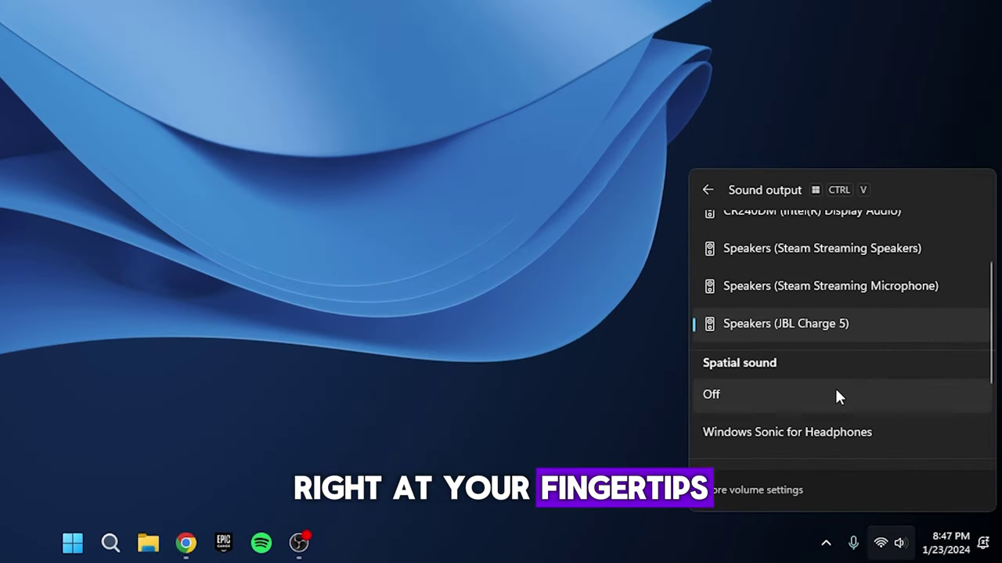
scroll(842, 358, "down", 3)
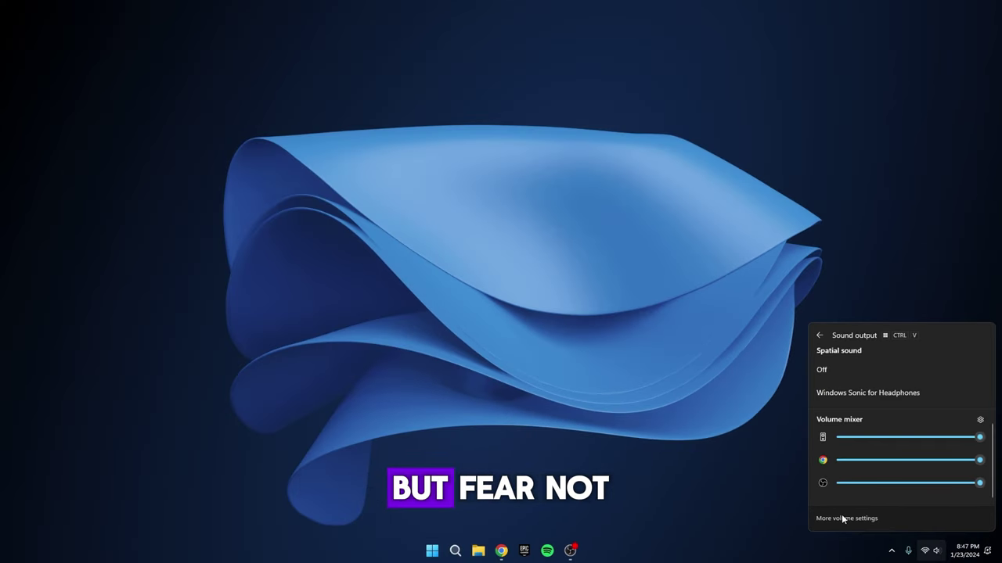
left_click(843, 518)
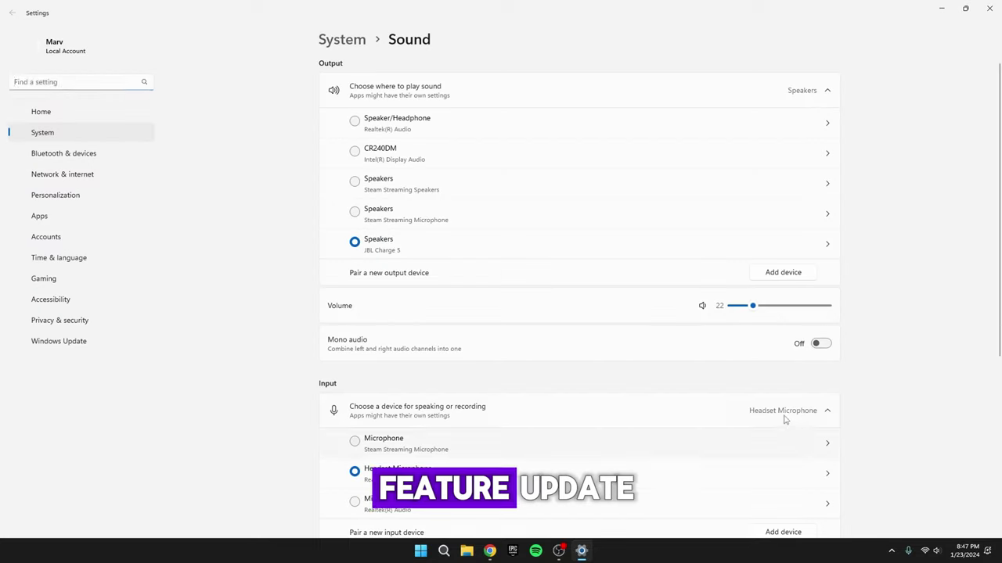
scroll(648, 385, "down", 6)
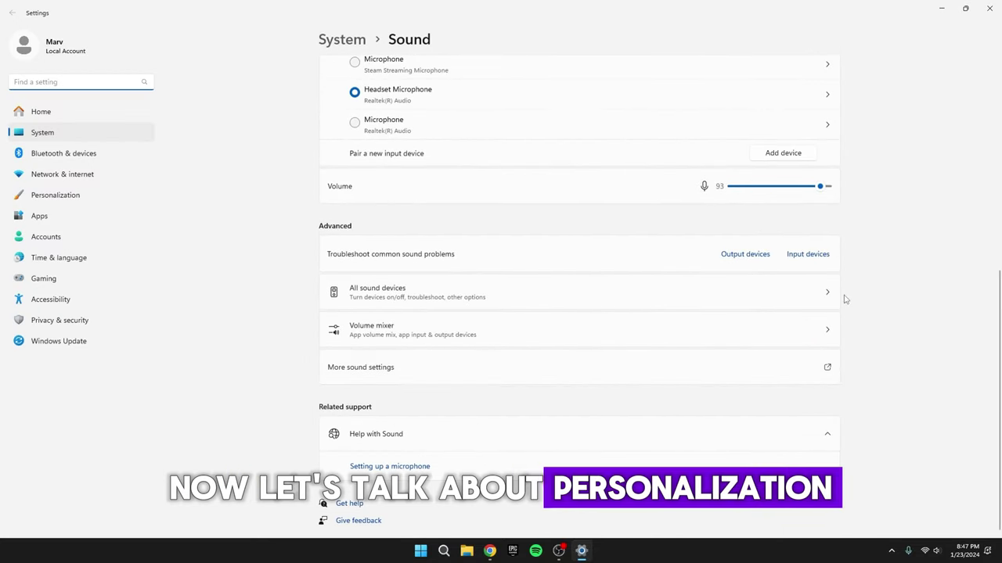
Step: Set the desktop background to Windows spotlight in the Personalization settings and minimize the Settings window
left_click(55, 195)
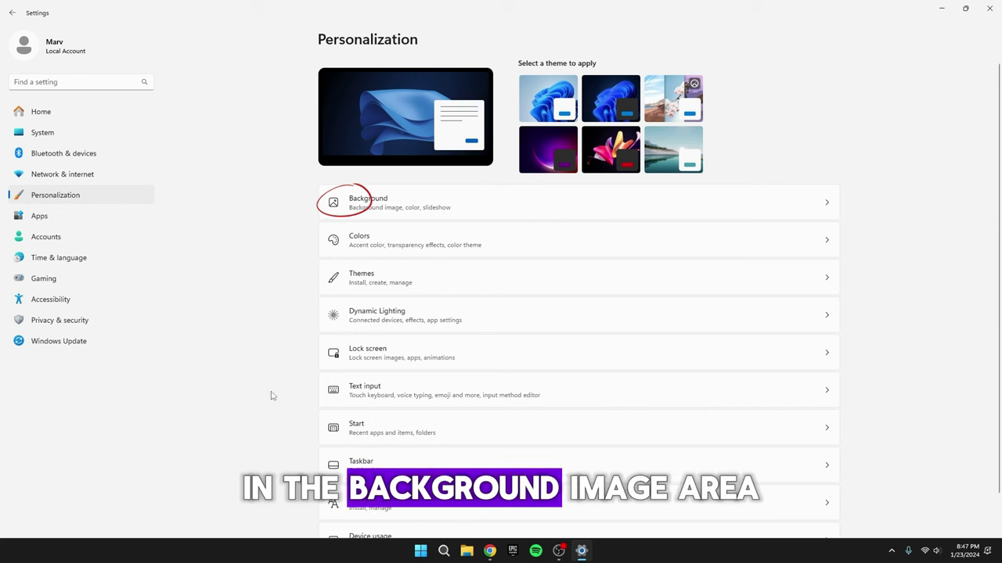
left_click(385, 208)
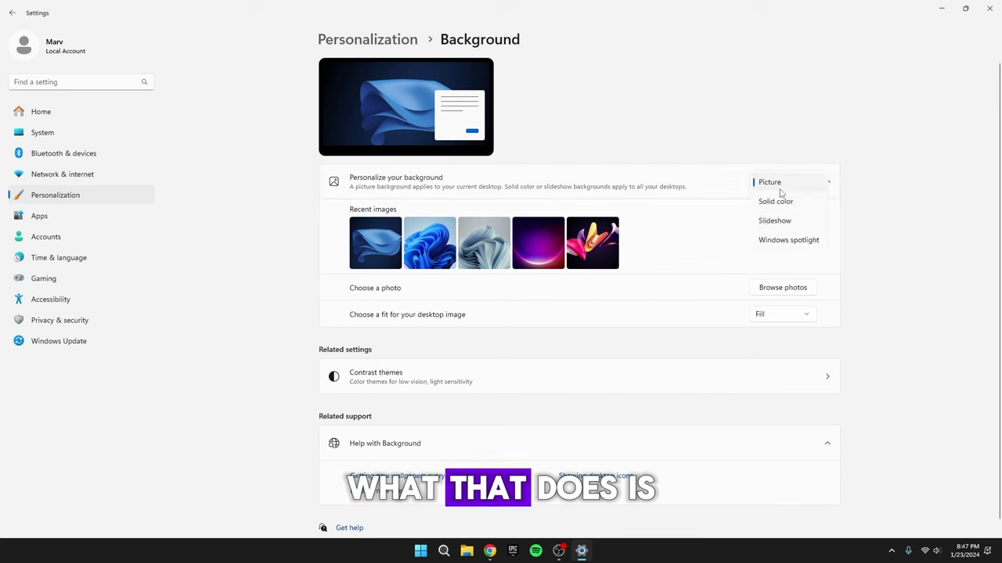
left_click(785, 242)
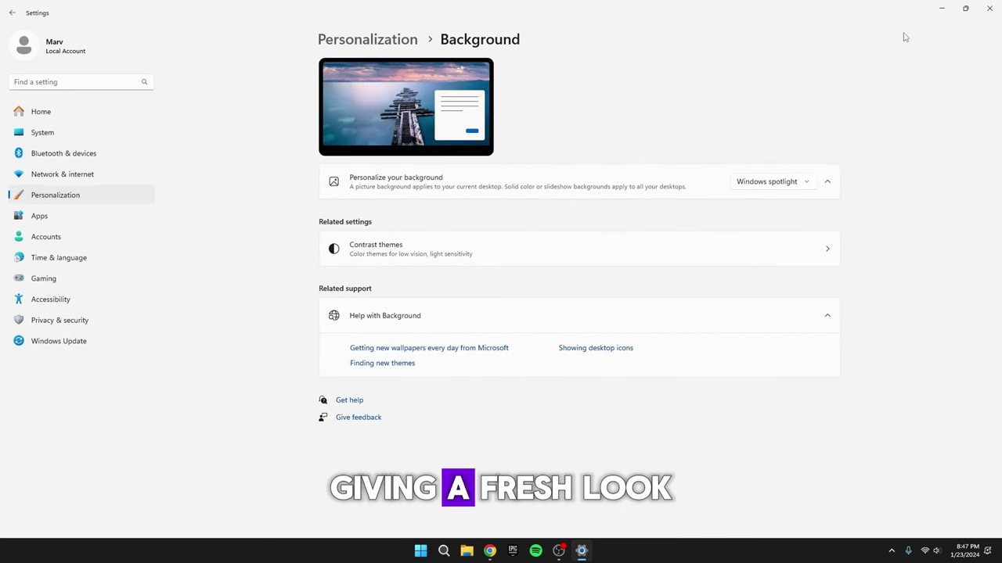
left_click(941, 9)
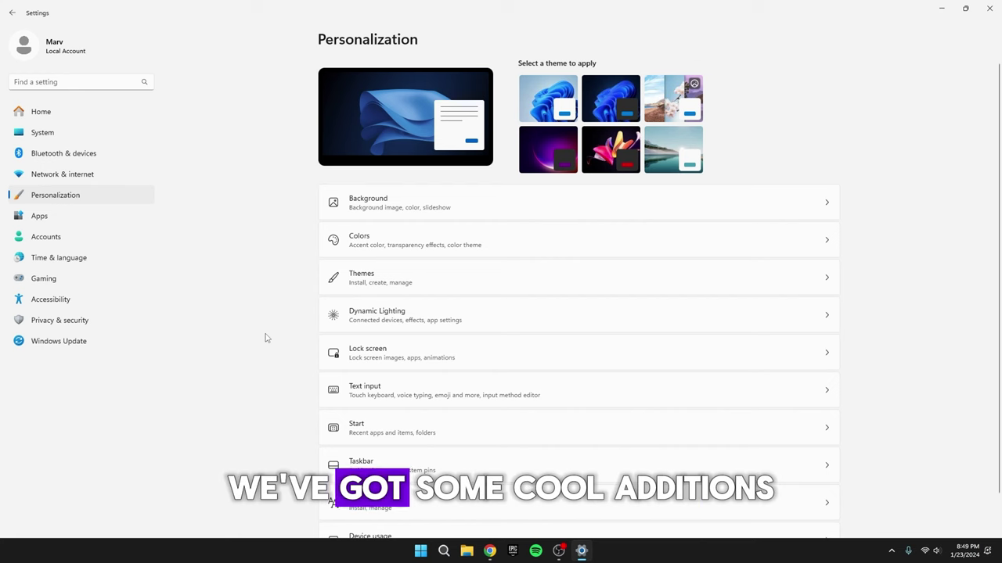
Step: View the Dynamic Lighting settings, including the available lighting effects, keeping the effect at Solid Color
left_click(368, 315)
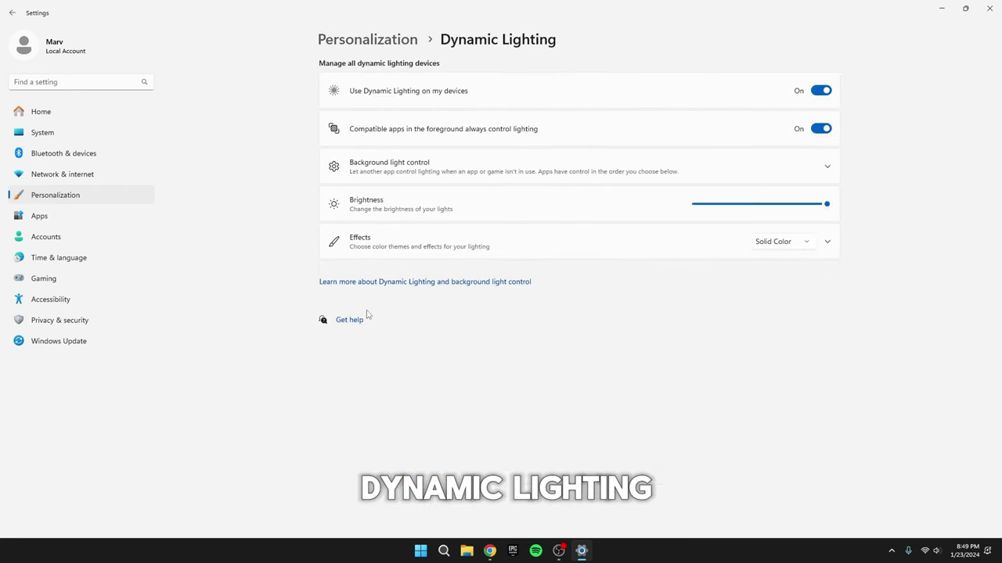
left_click(802, 248)
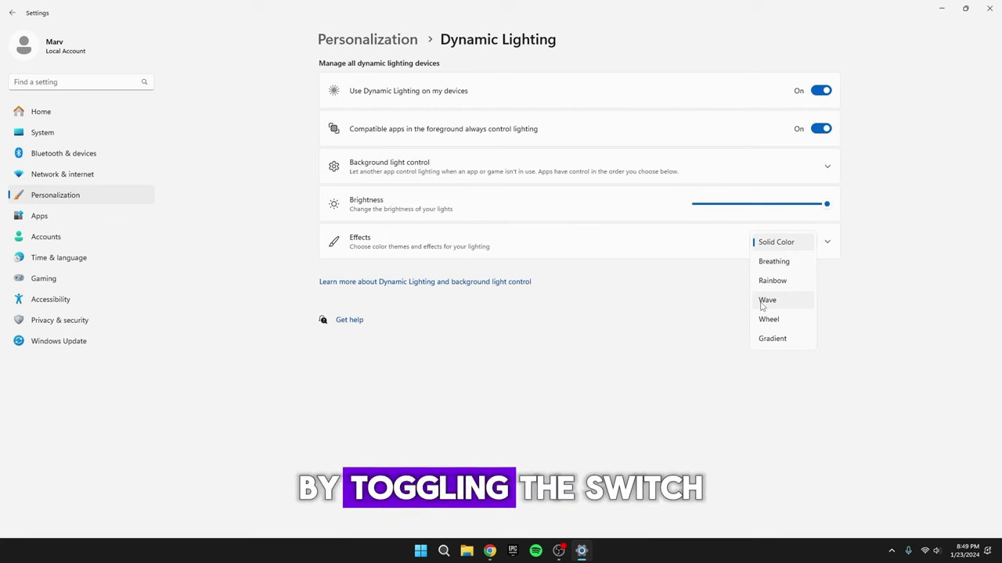
left_click(810, 241)
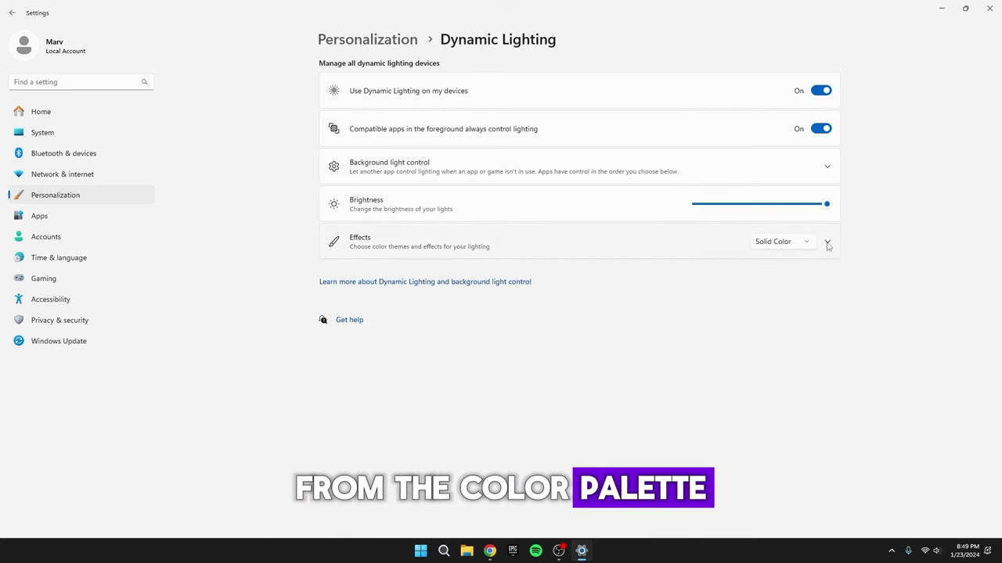
left_click(827, 244)
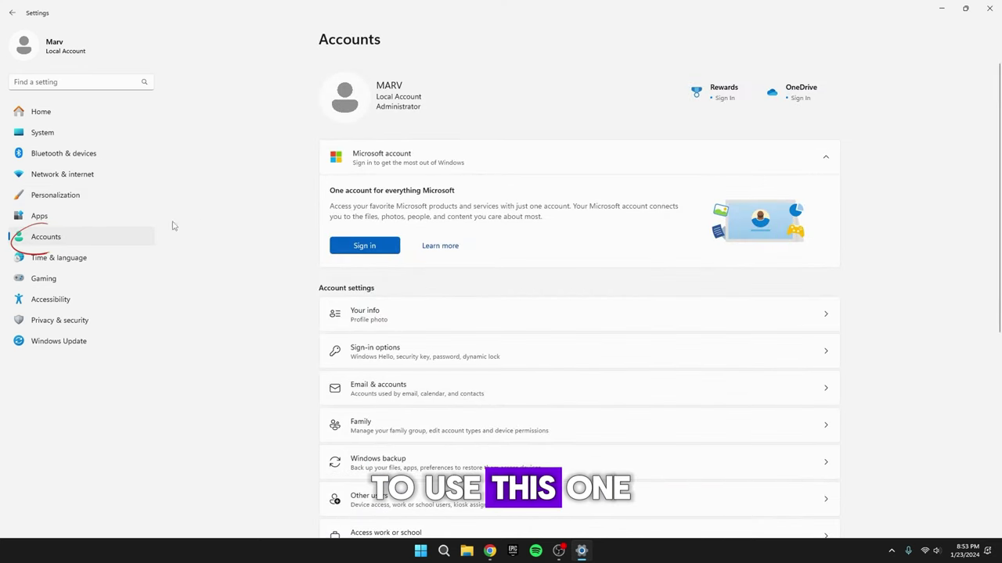
Step: Look through the account settings, view the Passkeys page and close Settings
scroll(274, 208, "down", 4)
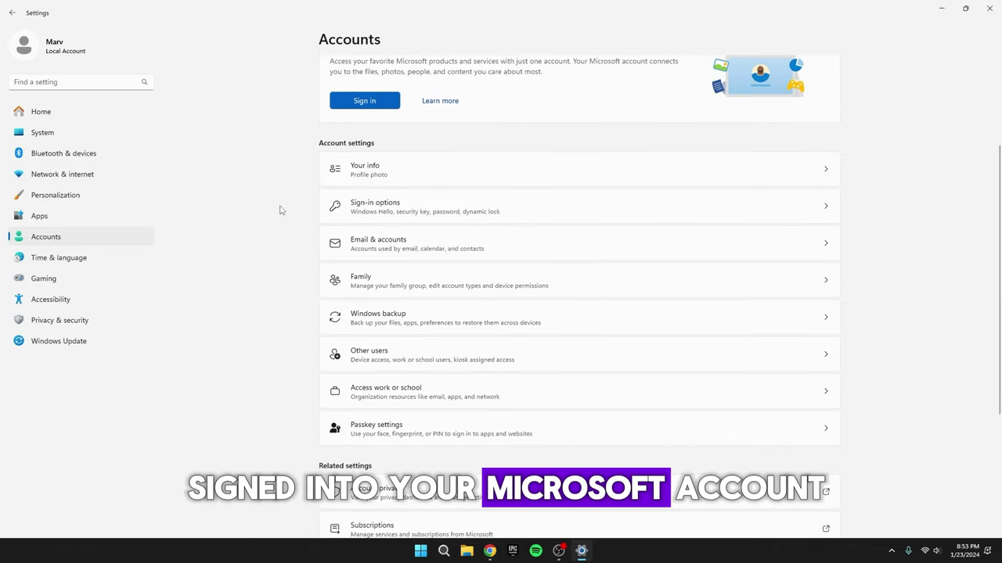
scroll(281, 209, "up", 4)
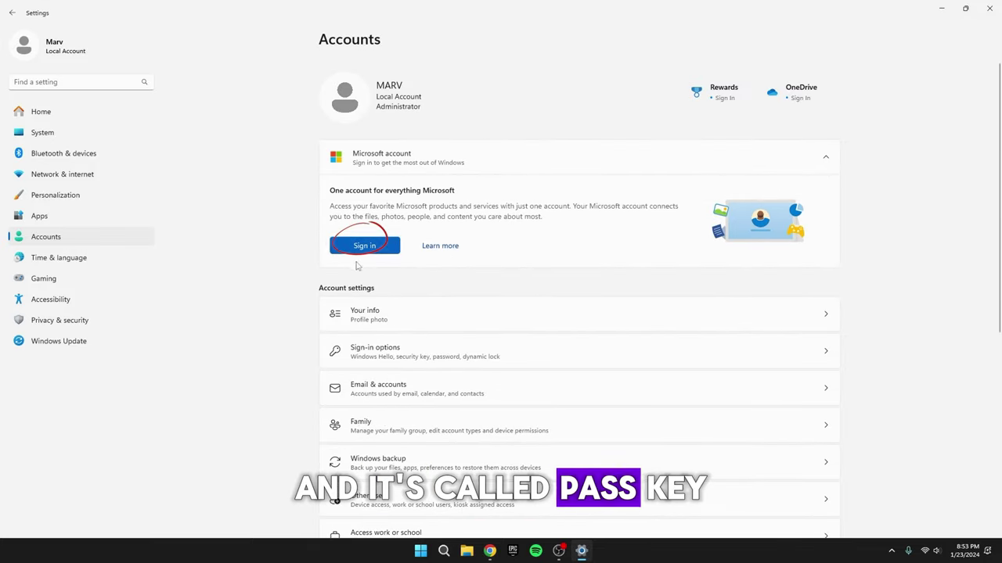
scroll(268, 249, "down", 8)
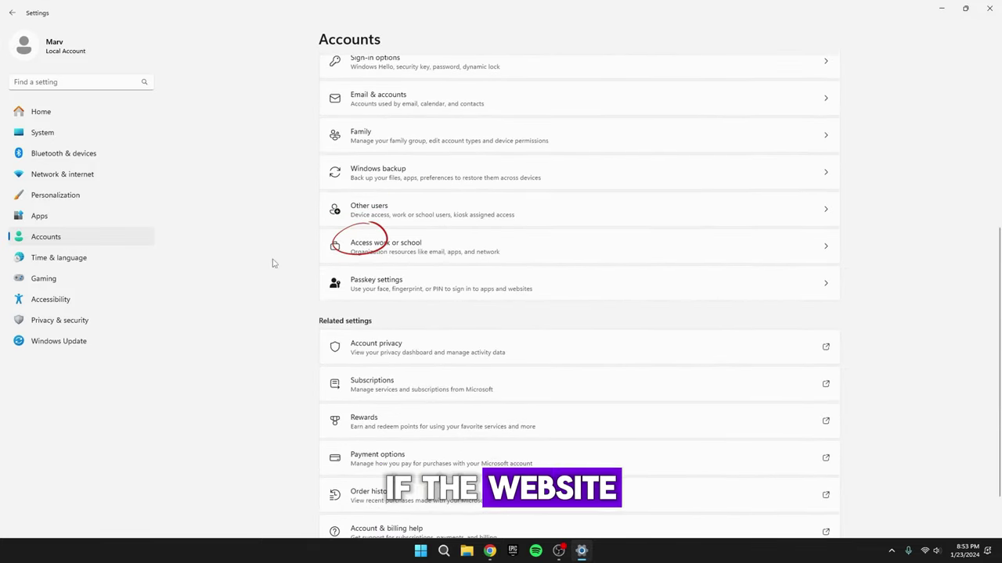
left_click(384, 288)
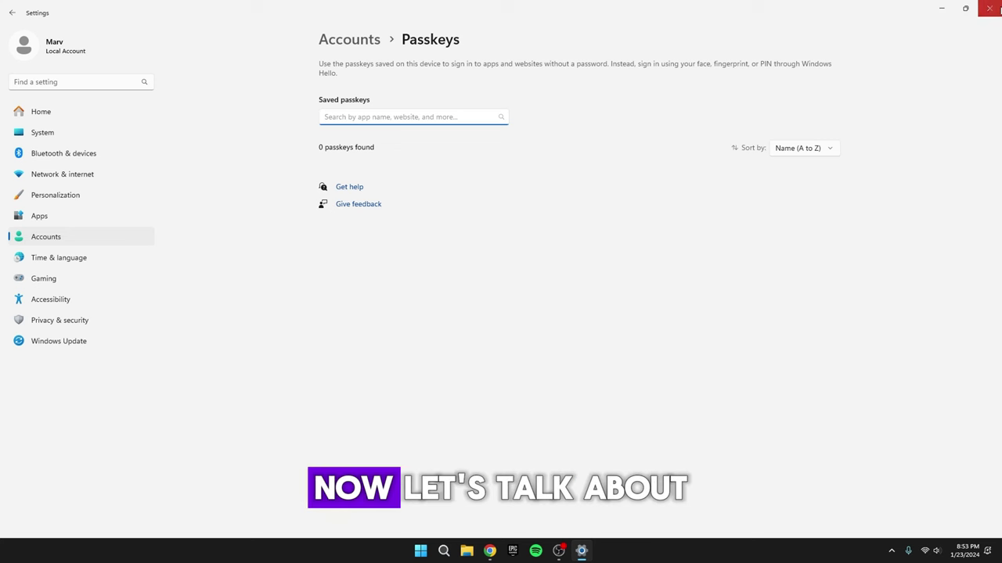
left_click(991, 8)
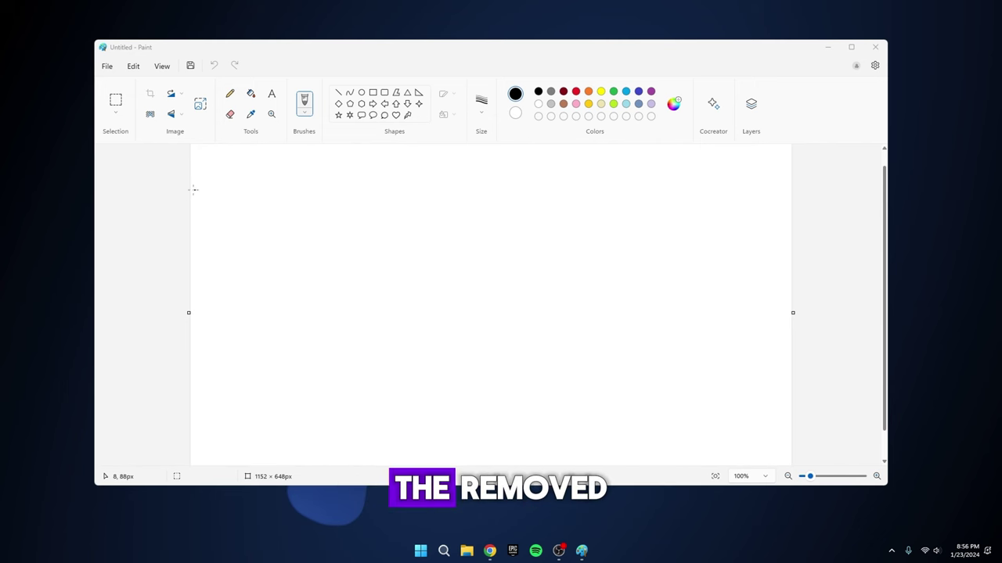
Step: Open the brown_black_butterfly_on_flower_in_black_background_hd_butterfly image from the Downloads folder in Paint
left_click(107, 68)
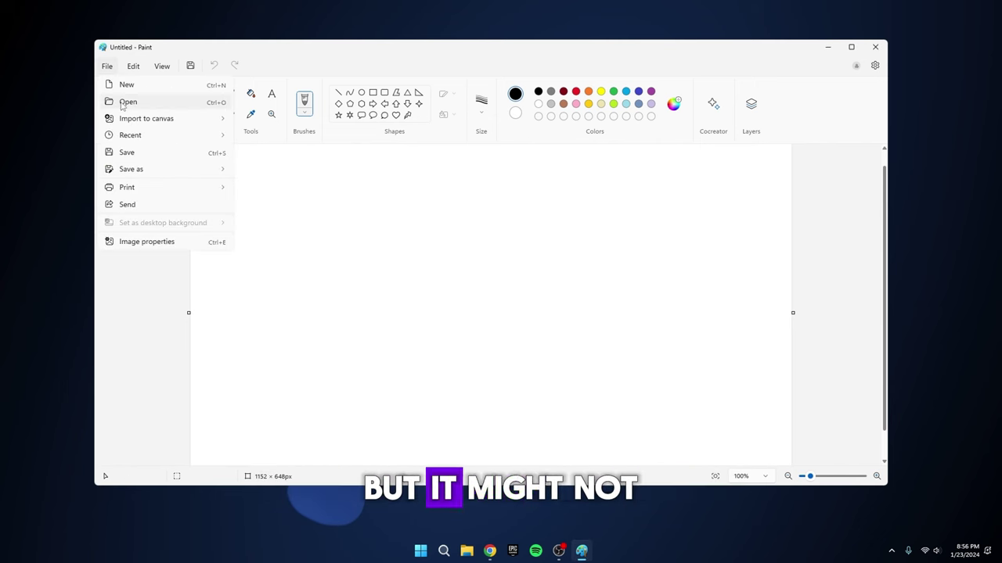
left_click(127, 102)
left_click(258, 154)
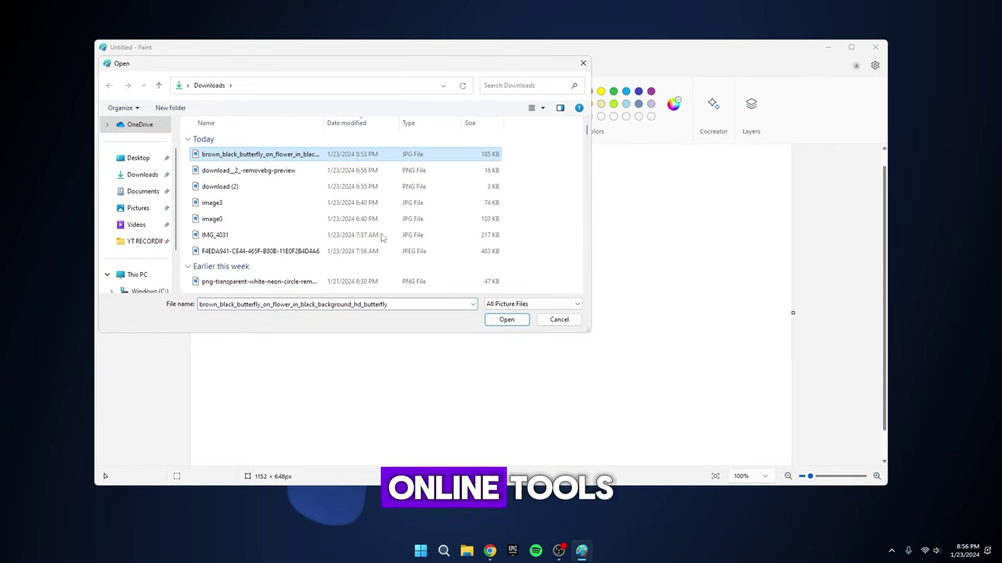
left_click(506, 319)
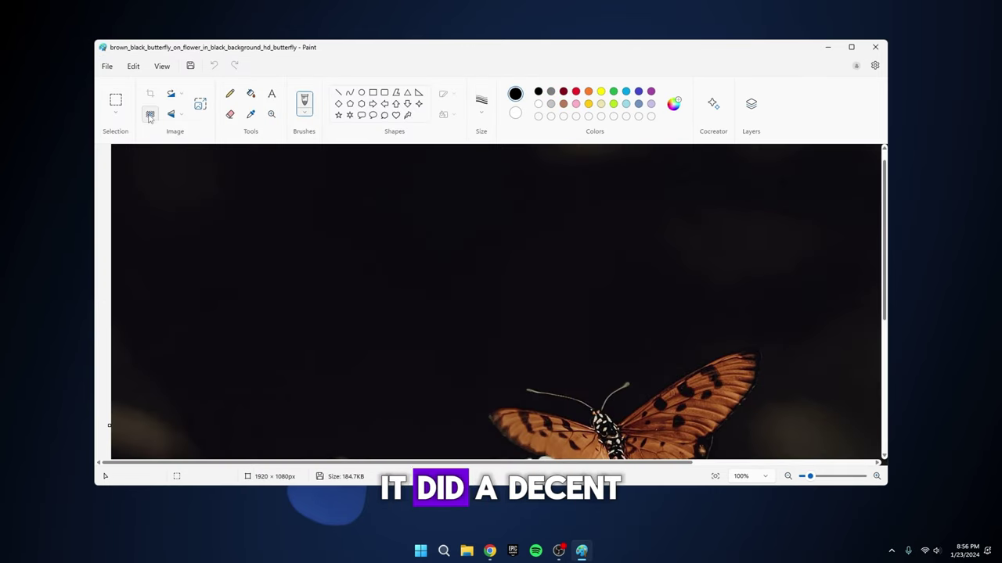
Step: Remove the background from the butterfly image and inspect the cutout
left_click(150, 115)
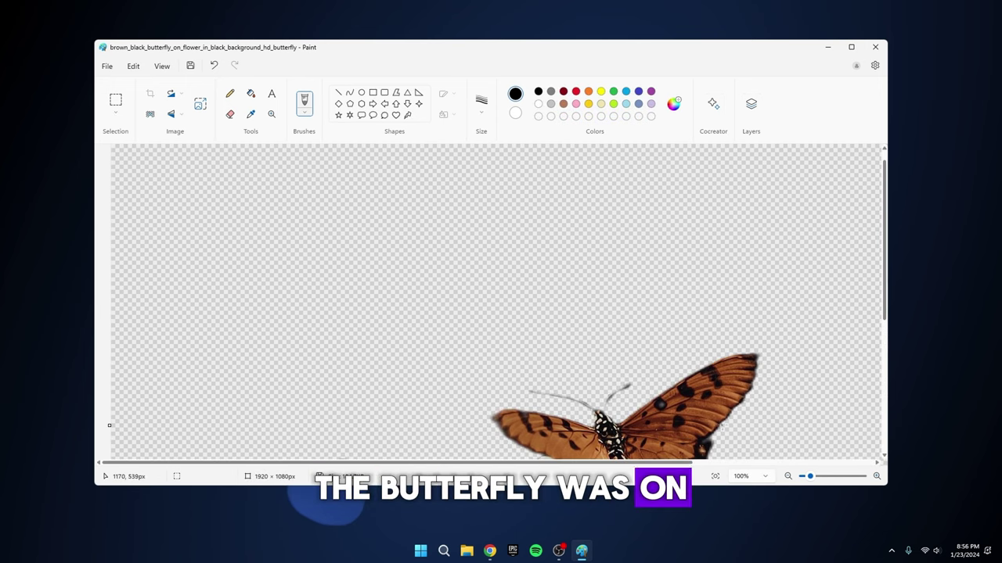
scroll(495, 301, "down", 5)
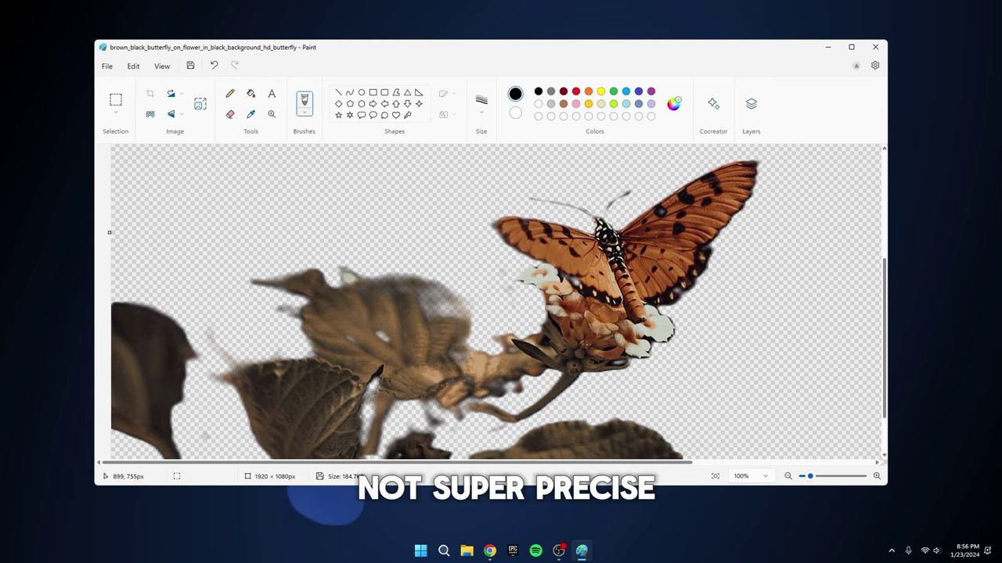
scroll(590, 344, "up", 5)
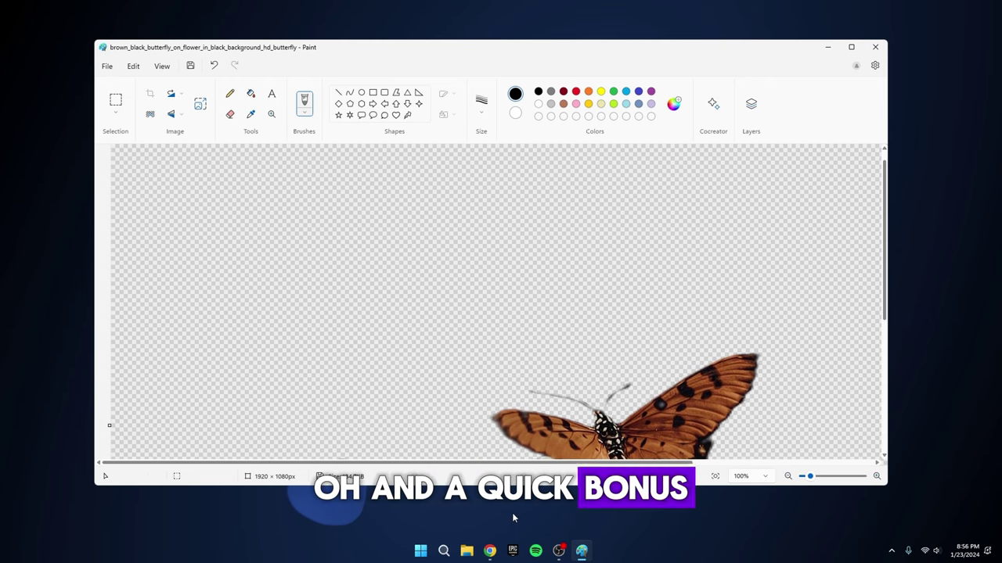
left_click(512, 512)
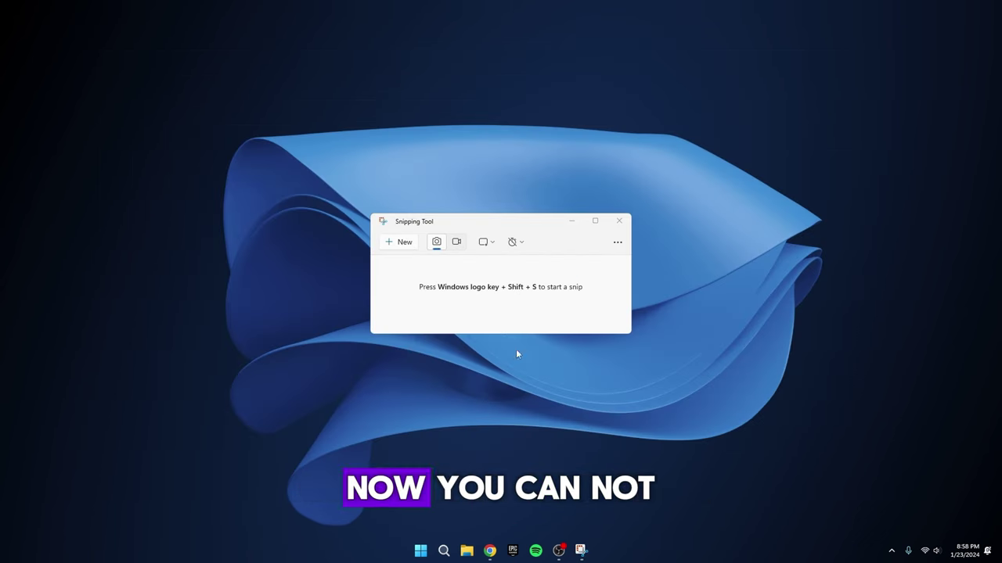
Step: Switch the Snipping Tool from snapshot to screen recording mode
left_click(457, 243)
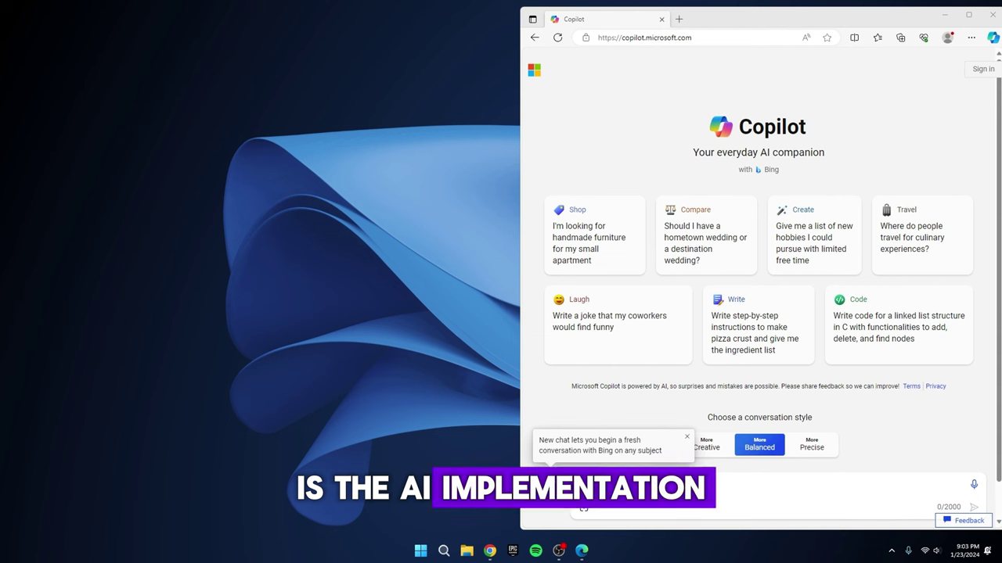
Step: Dismiss the new chat tip and try the Copilot conversation styles, choosing More Creative and finally More Precise
left_click(688, 441)
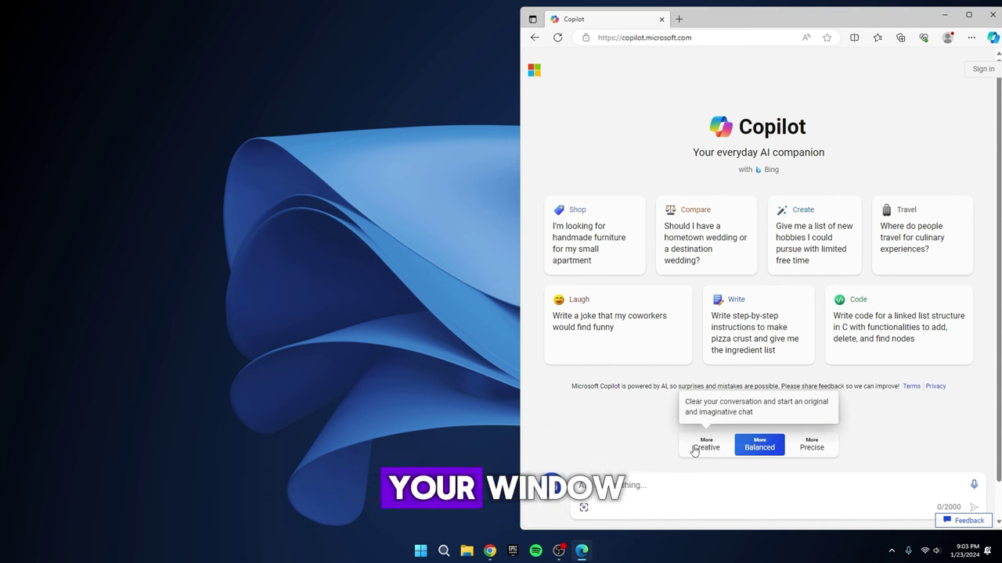
left_click(706, 446)
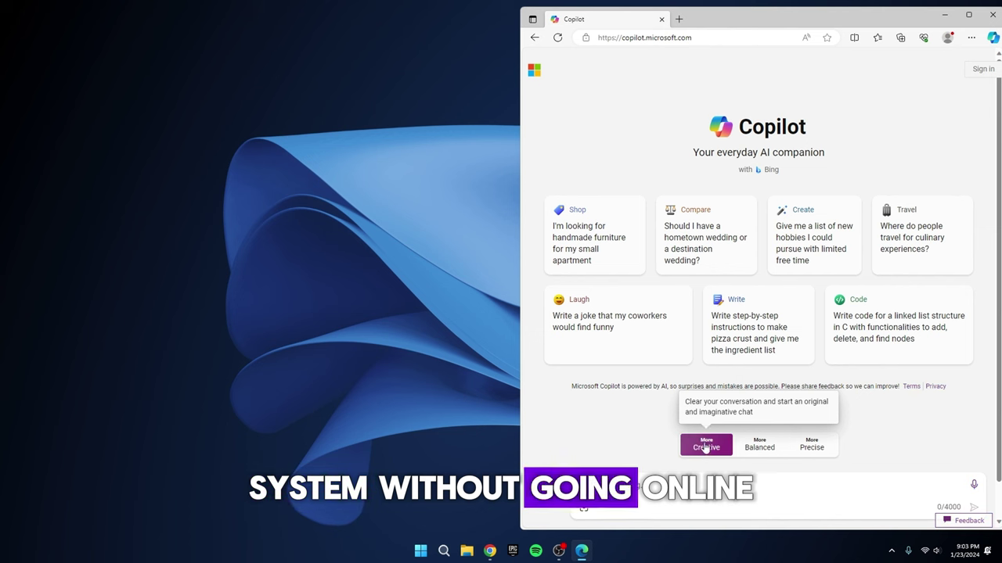
left_click(814, 446)
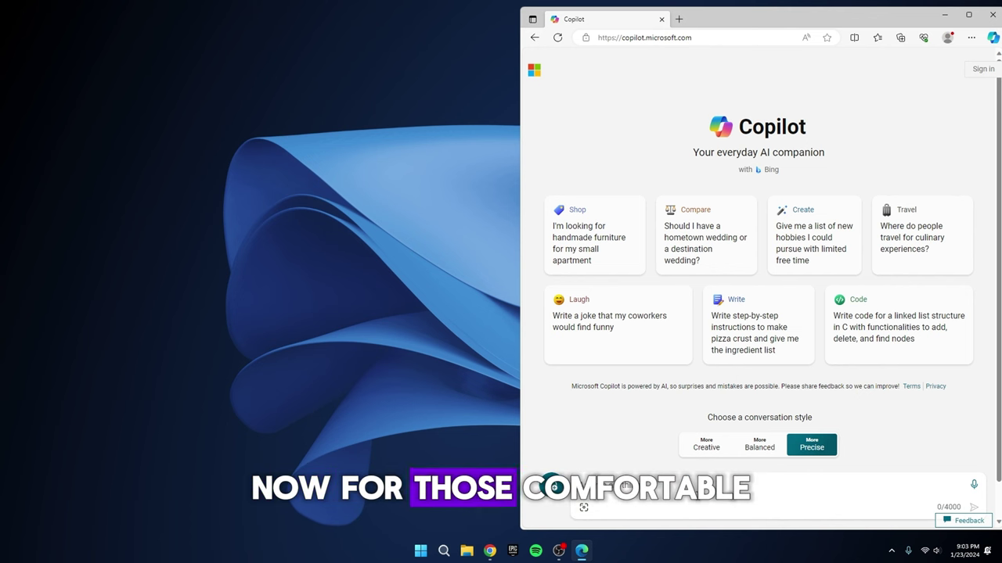
left_click(495, 509)
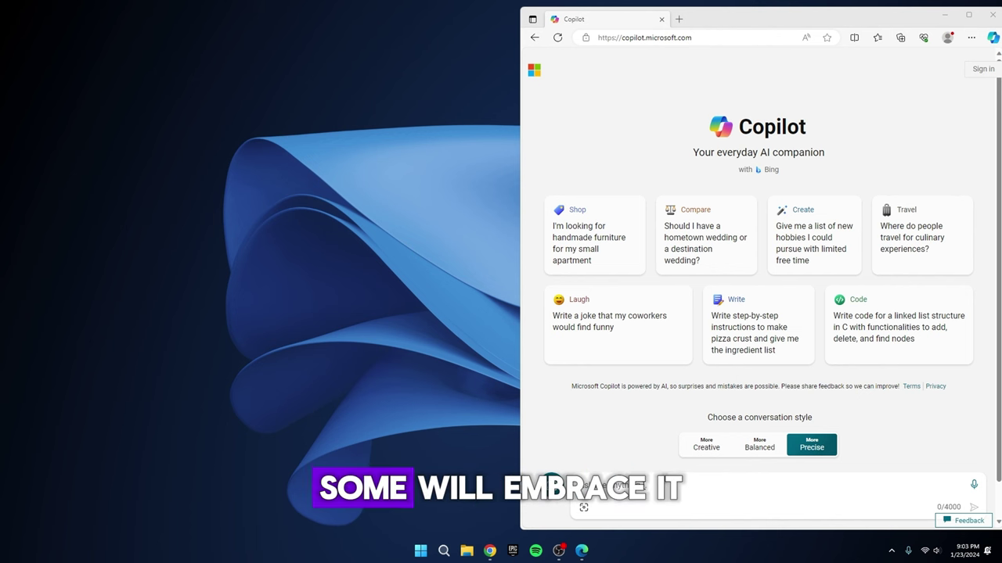
Step: Close the Copilot window and look through the Taskbar behaviors options in the taskbar personalization settings
key("super+i")
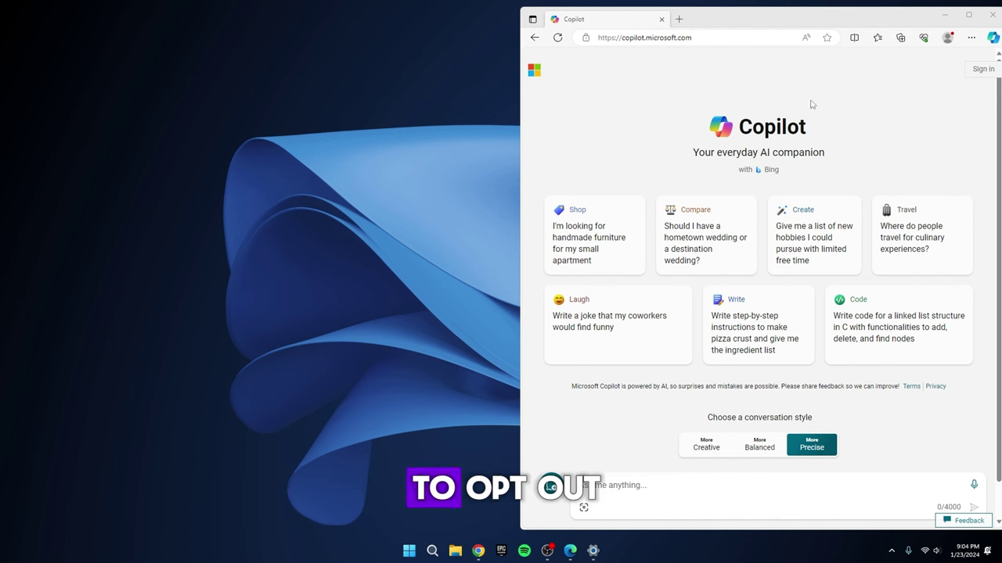
left_click(987, 15)
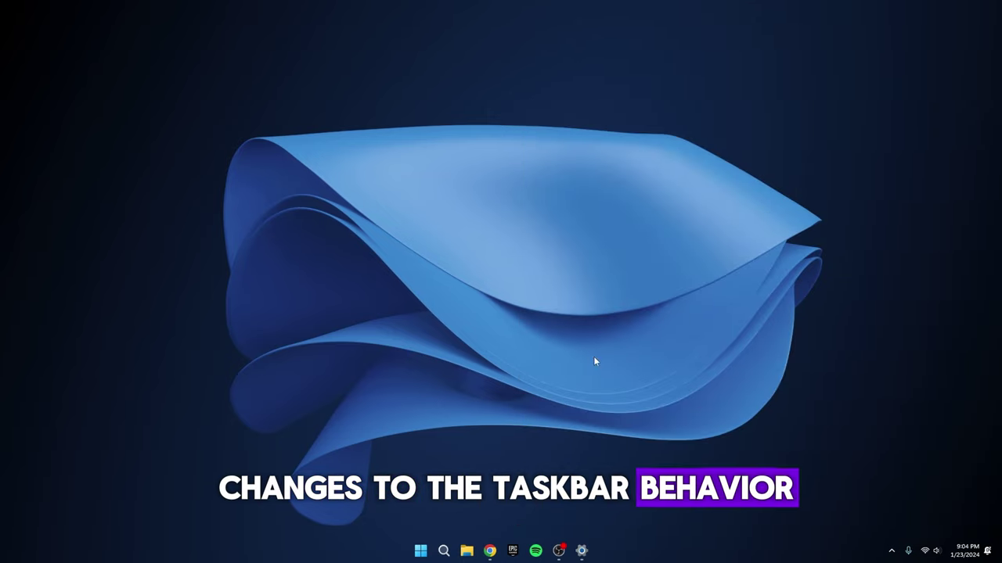
right_click(650, 551)
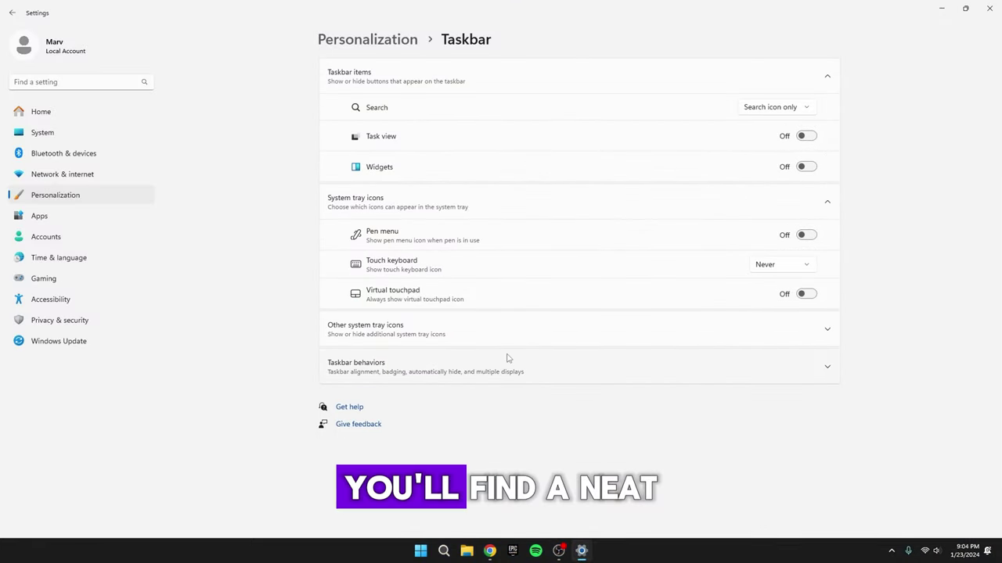
left_click(396, 368)
scroll(384, 391, "down", 3)
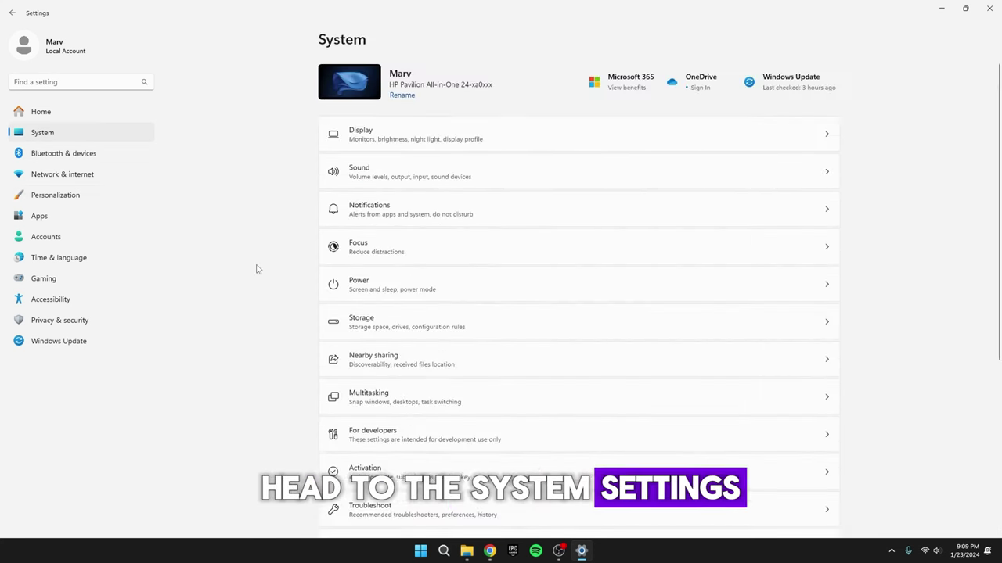
Step: Turn on End Task in the For developers system settings and minimize the Settings window
left_click(371, 435)
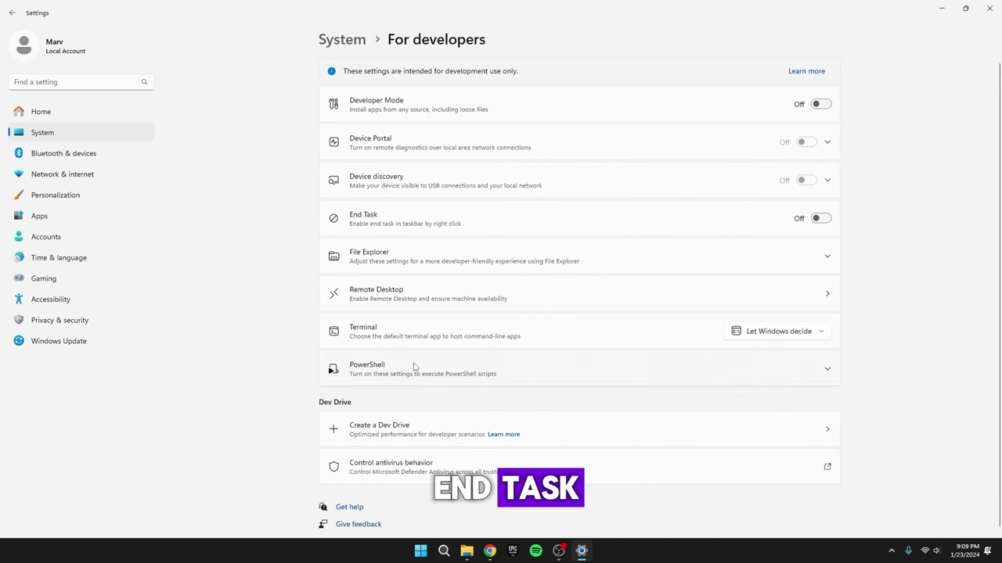
left_click(820, 220)
left_click(941, 8)
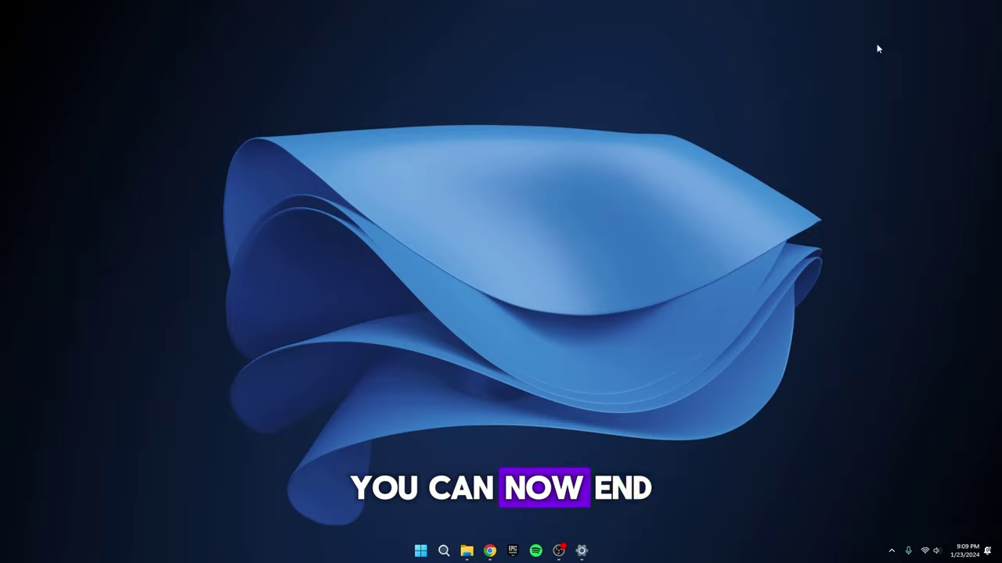
Step: Bring up the open File Explorer windows and close all of them at once from the taskbar
mouse_move(467, 551)
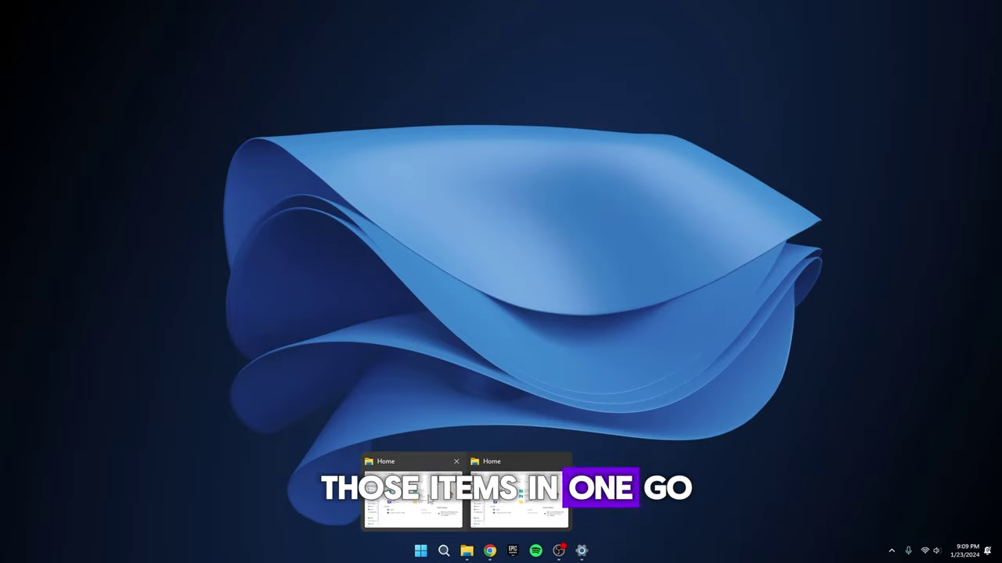
left_click(496, 502)
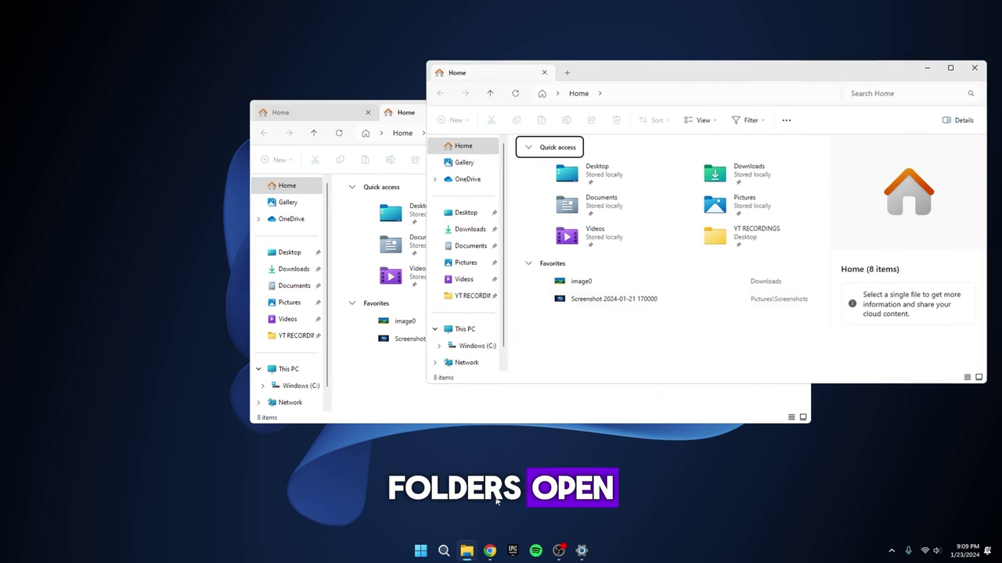
right_click(466, 551)
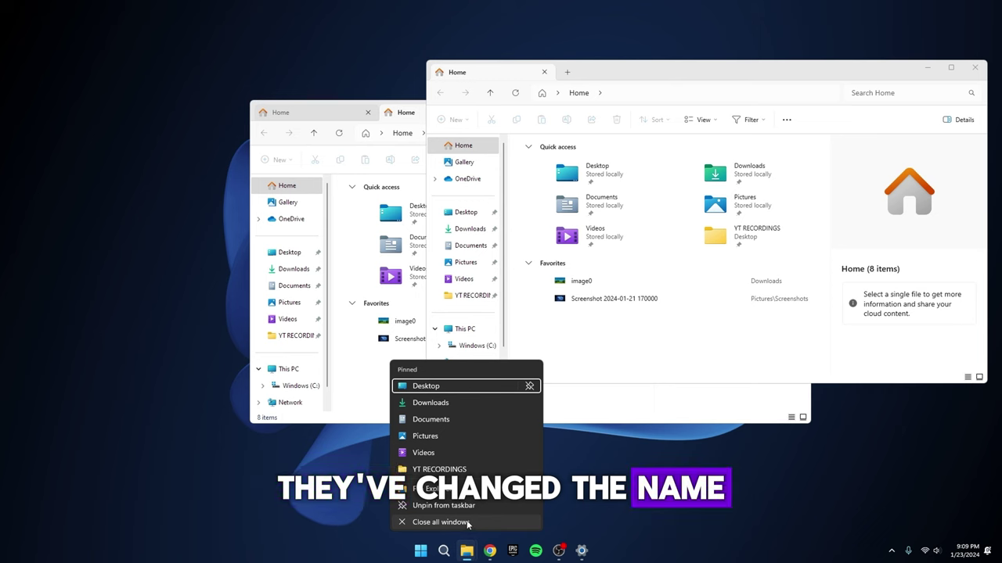
left_click(467, 522)
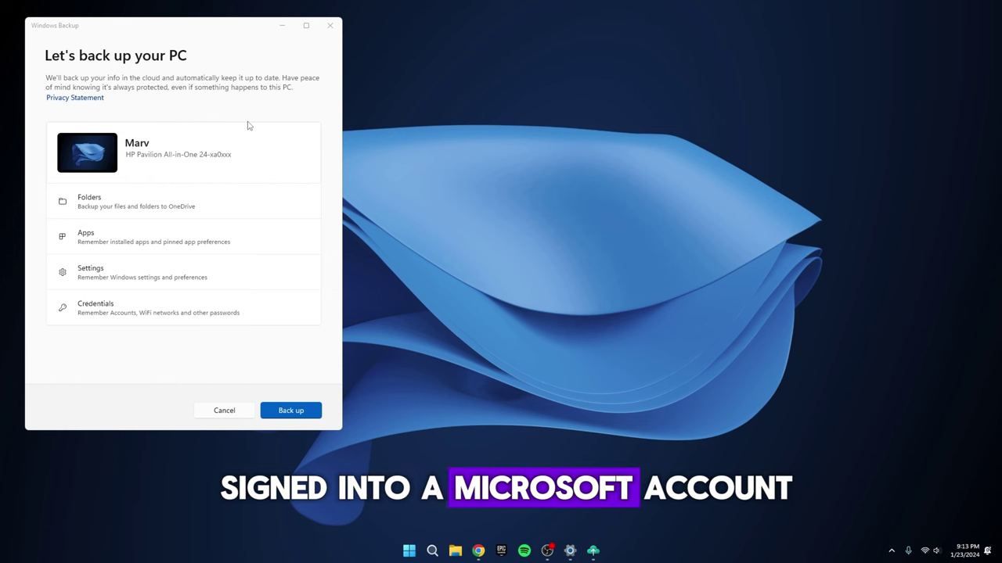
Step: Start the PC backup in Windows Backup, view the Microsoft account sign-in page and close the window
left_click(291, 410)
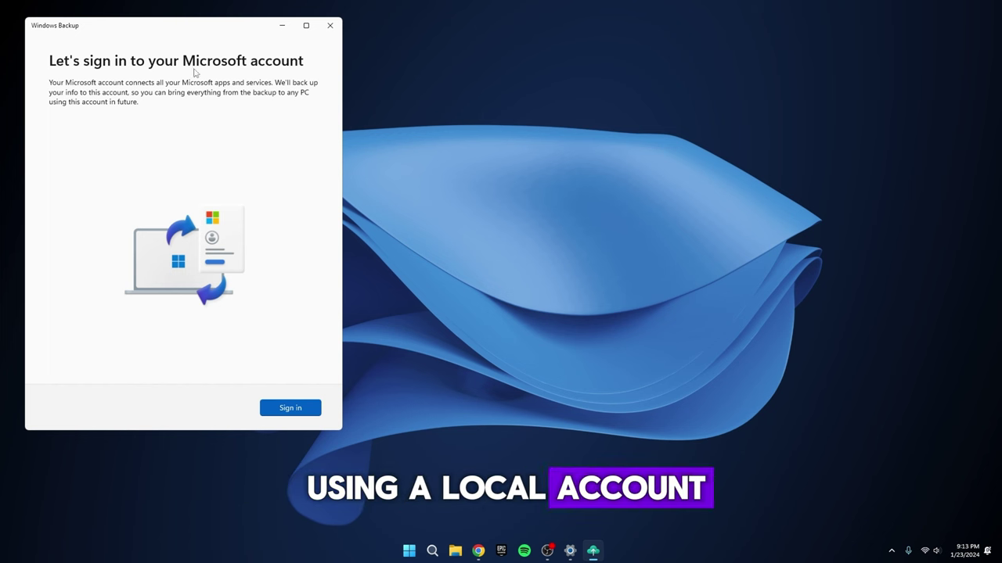
left_click(228, 463)
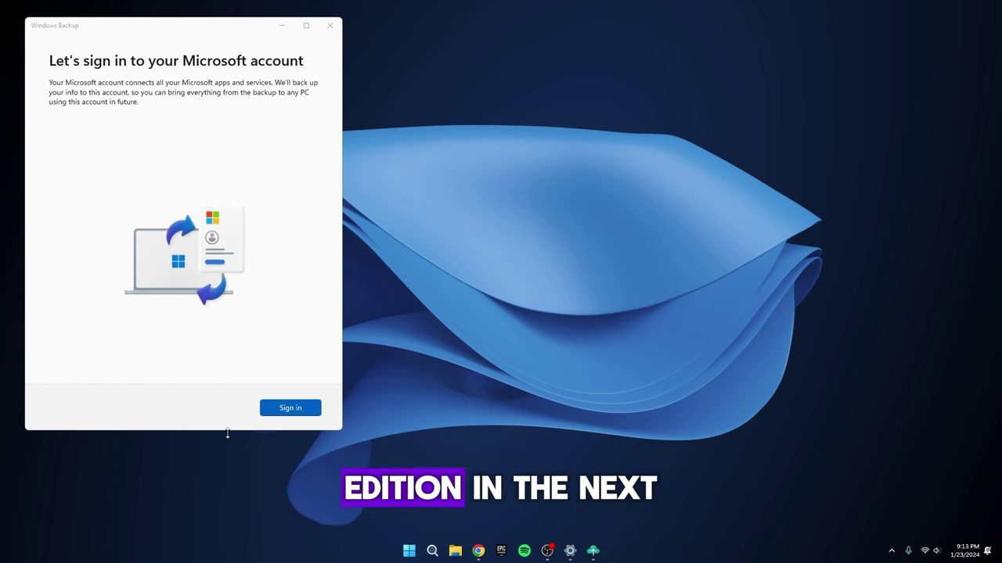
left_click(329, 33)
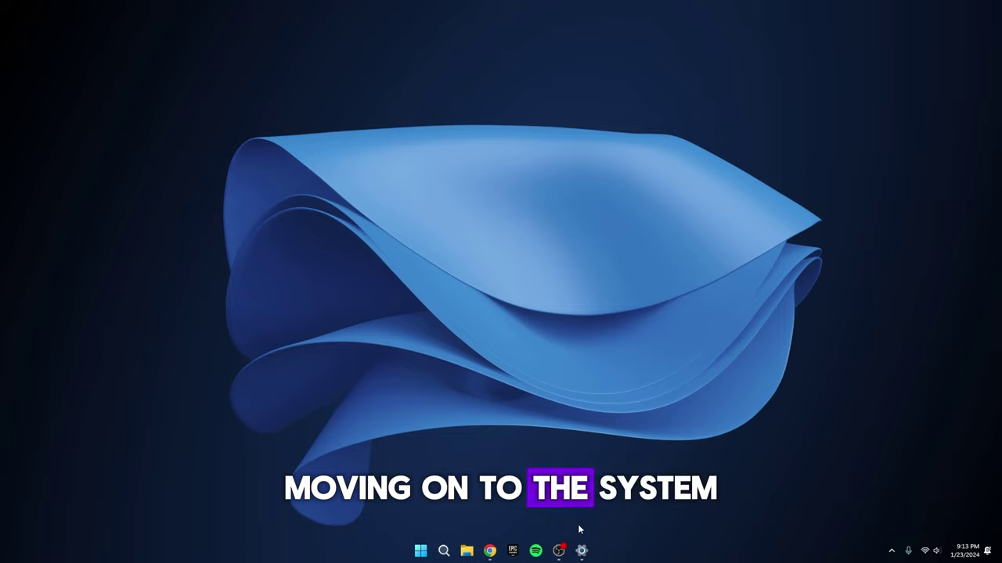
Step: View the Disks & volumes page from the advanced storage settings in the system Storage settings
left_click(582, 551)
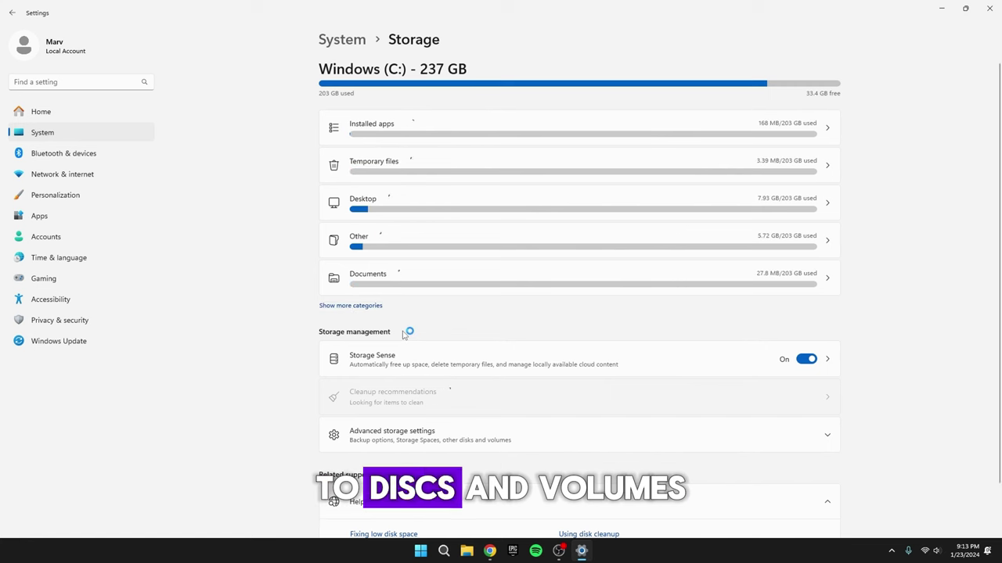
scroll(407, 332, "down", 2)
left_click(398, 365)
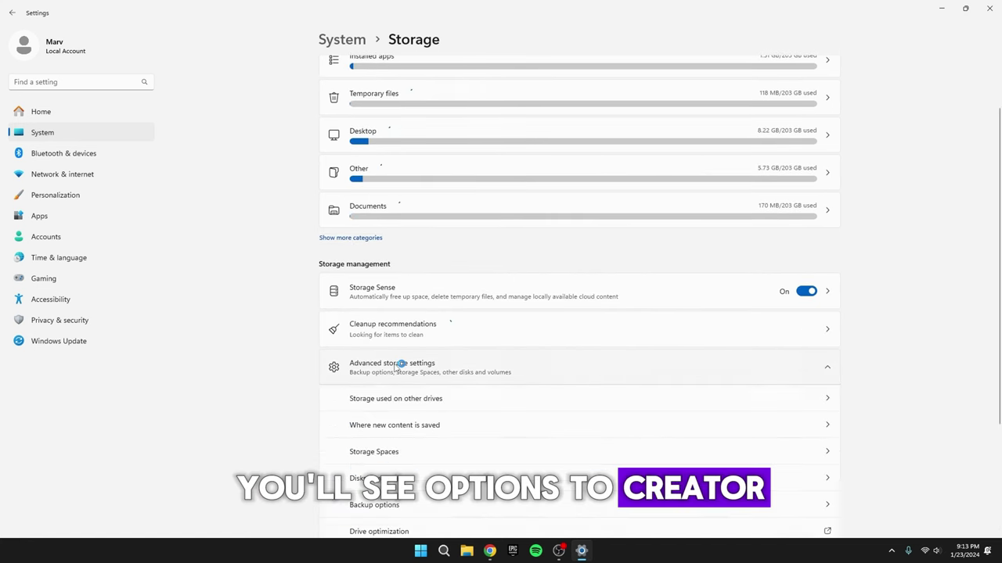
scroll(397, 365, "down", 3)
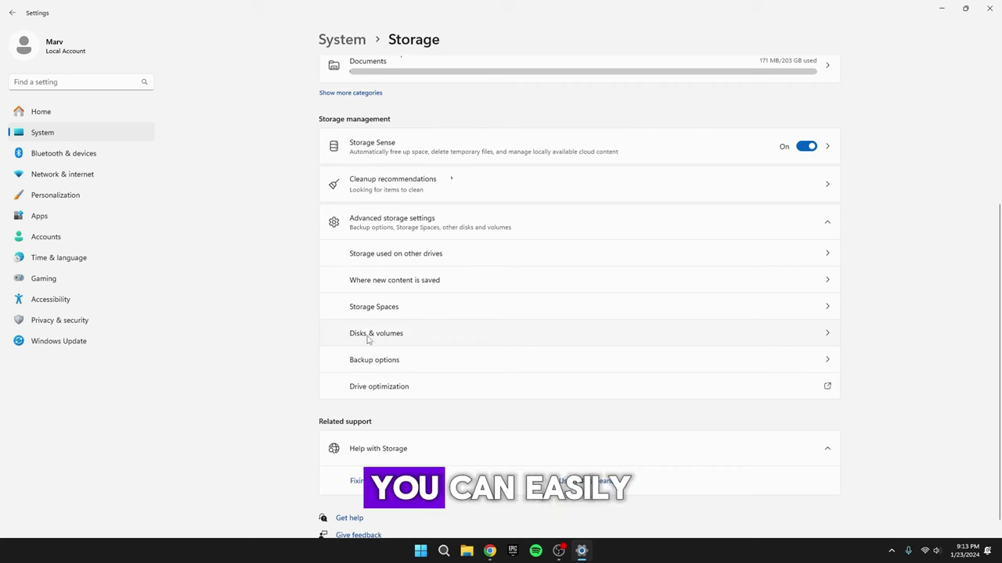
left_click(375, 333)
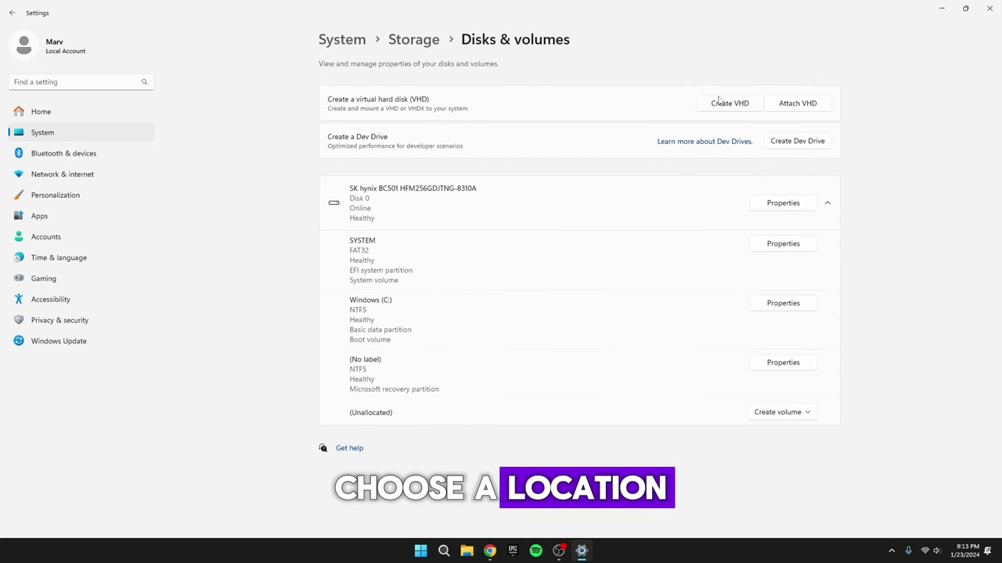
Step: View the options for creating and attaching a virtual hard disk, cancelling both dialogs, and close Settings
left_click(729, 104)
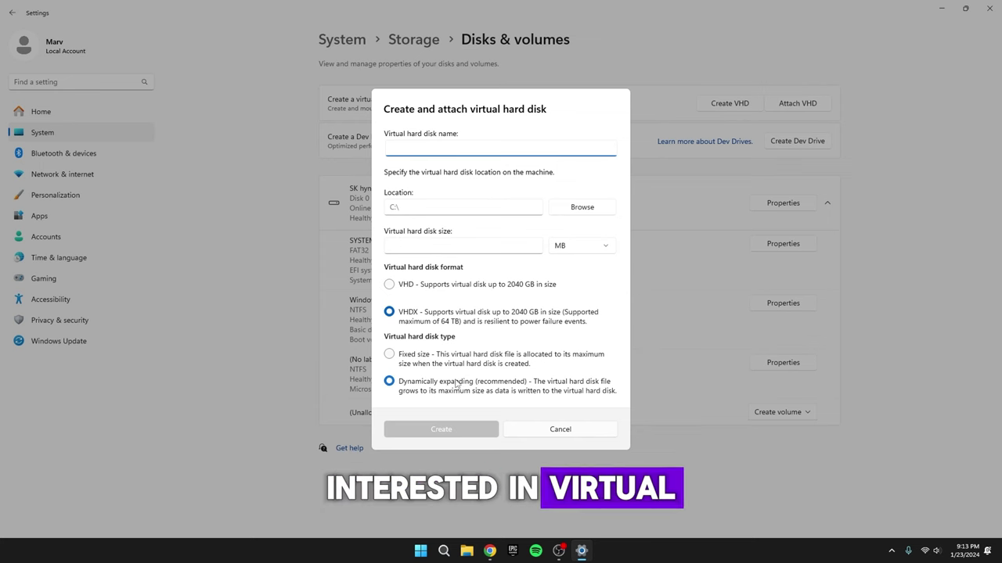
left_click(529, 433)
left_click(806, 103)
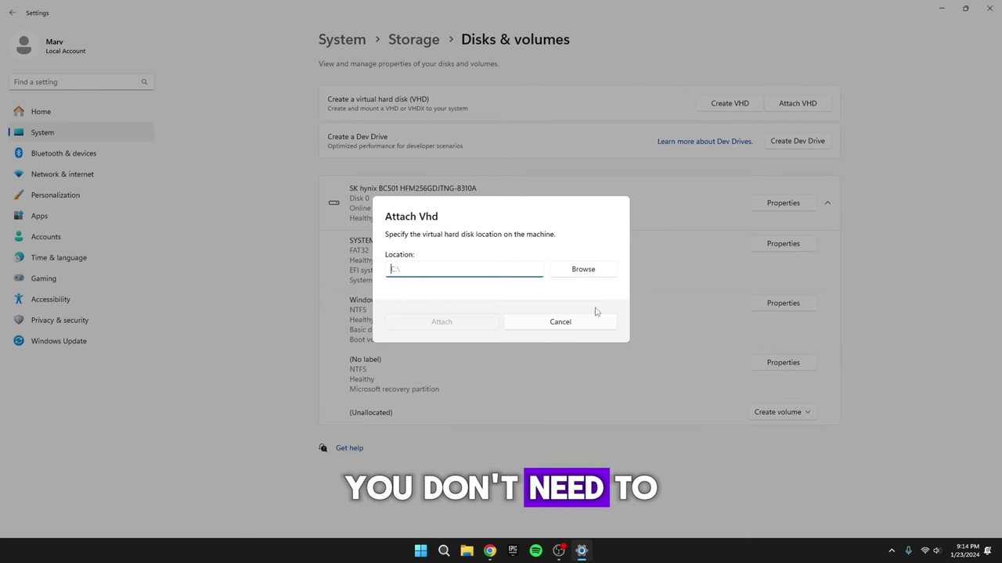
left_click(550, 323)
left_click(980, 9)
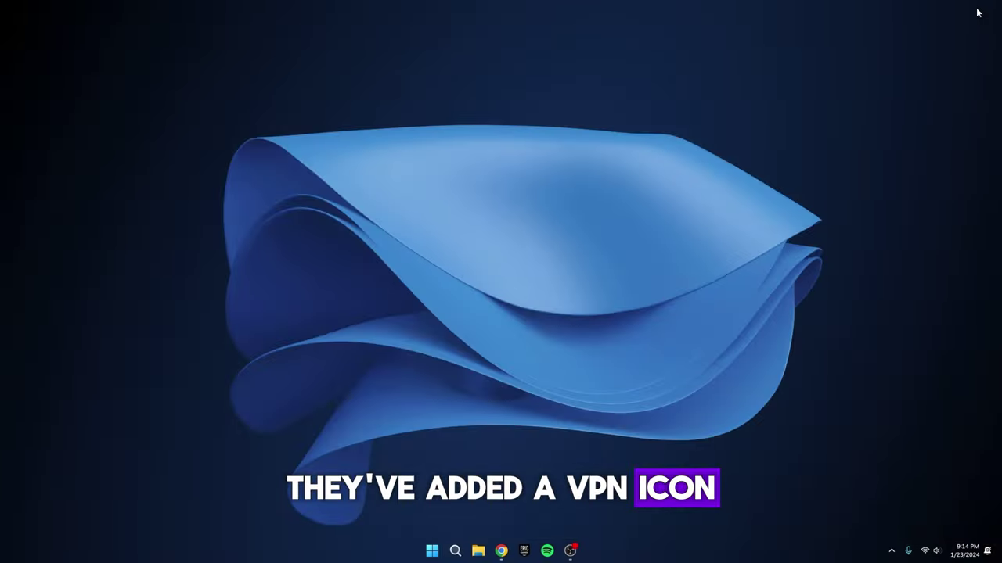